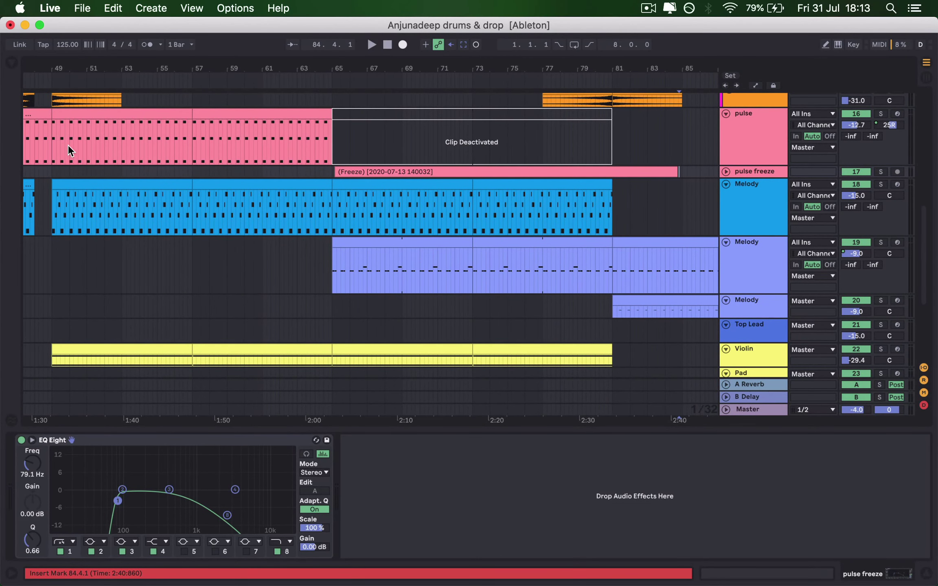
Step: Play the pulse from bar 49, solo the Melody track instead, and set playback start at bar 113
click(51, 138)
key(space)
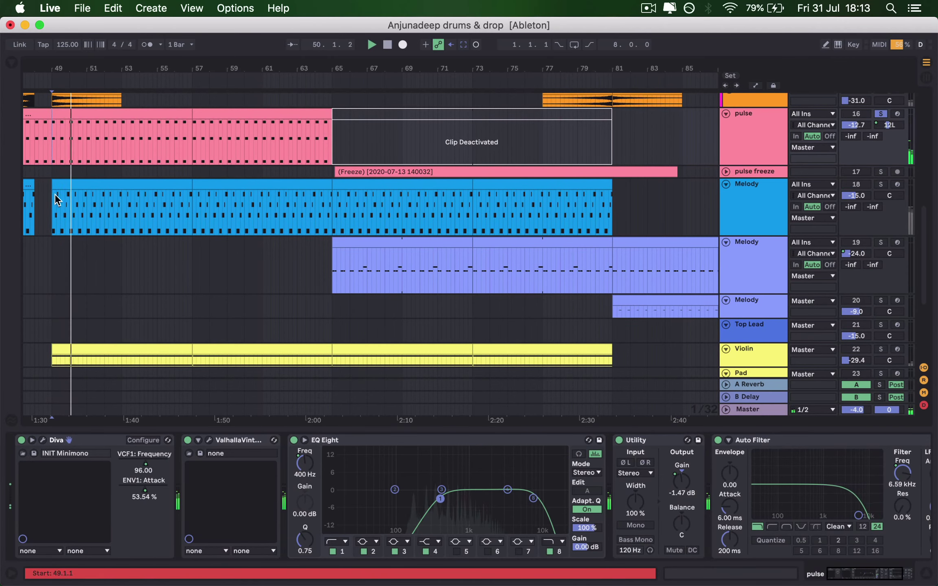
click(93, 186)
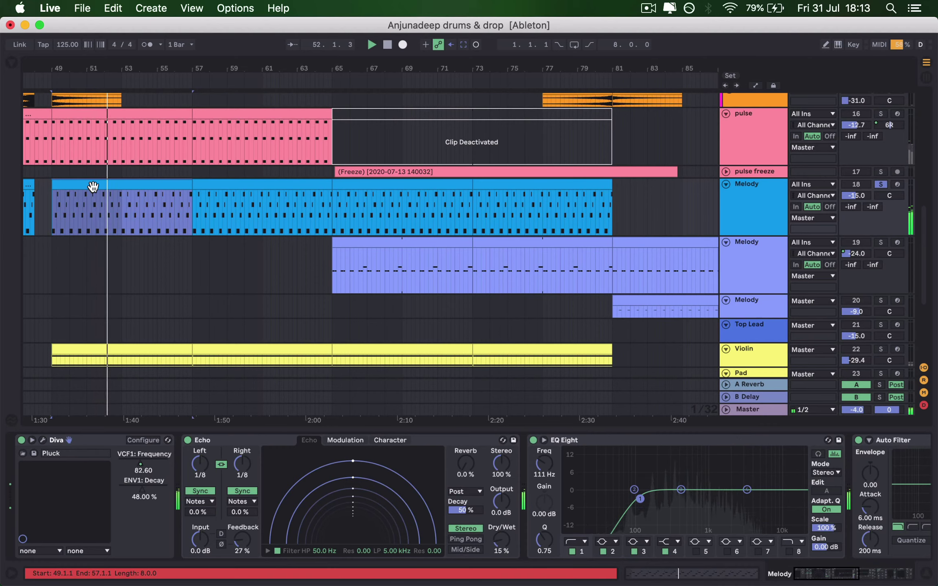
key(s)
scroll(295, 297, right, 15)
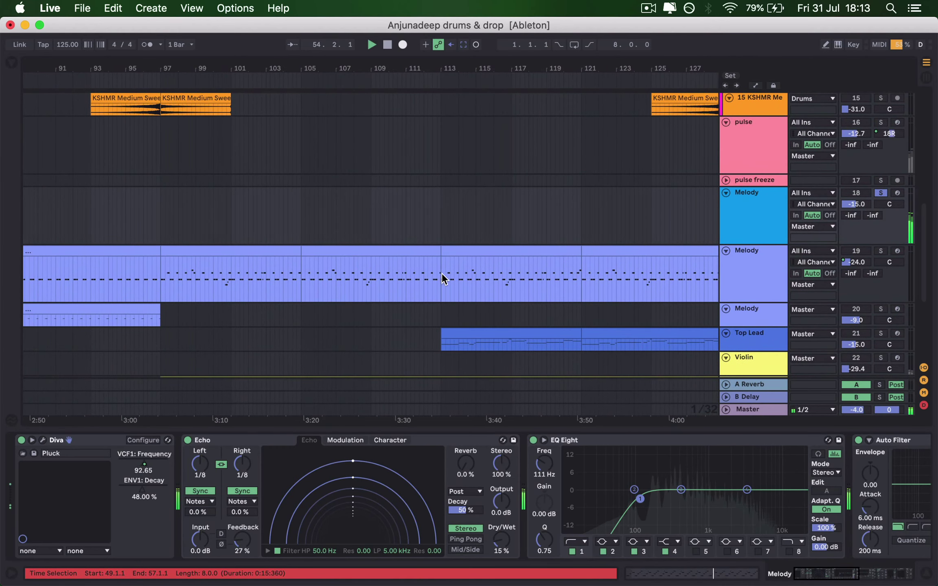
click(442, 274)
Step: Solo the second Melody track, replay it from just before bar 113, and zoom the arrangement out
key(s)
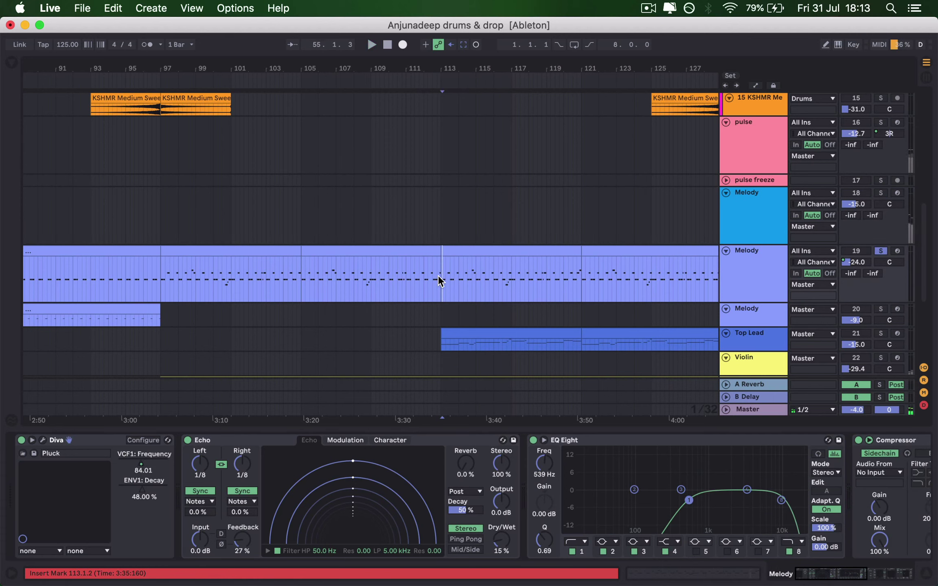
key(space)
key(space)
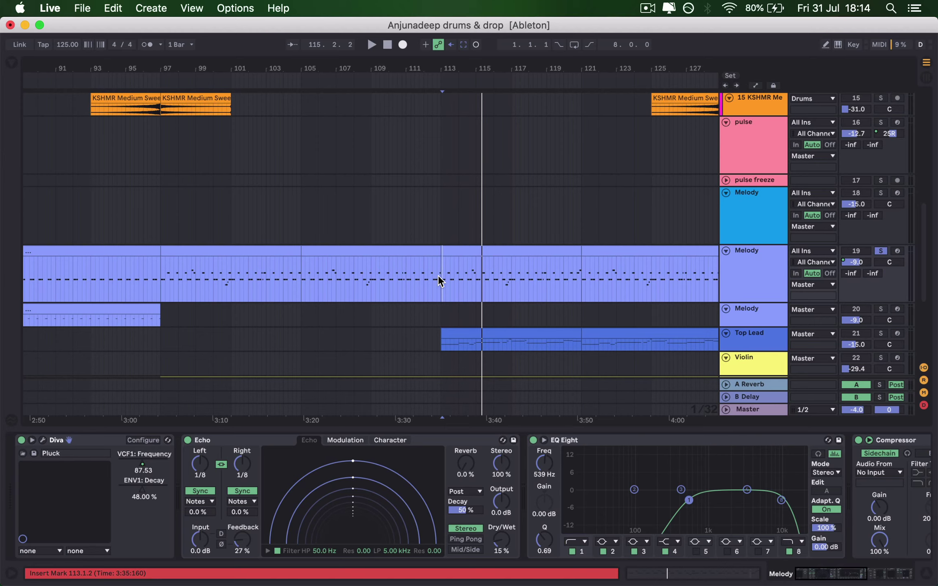
click(438, 275)
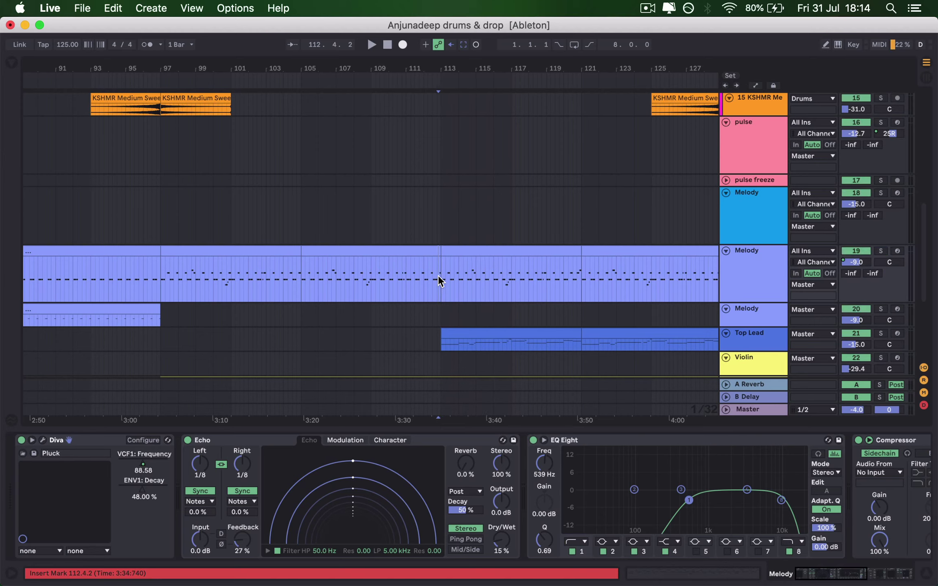
key(space)
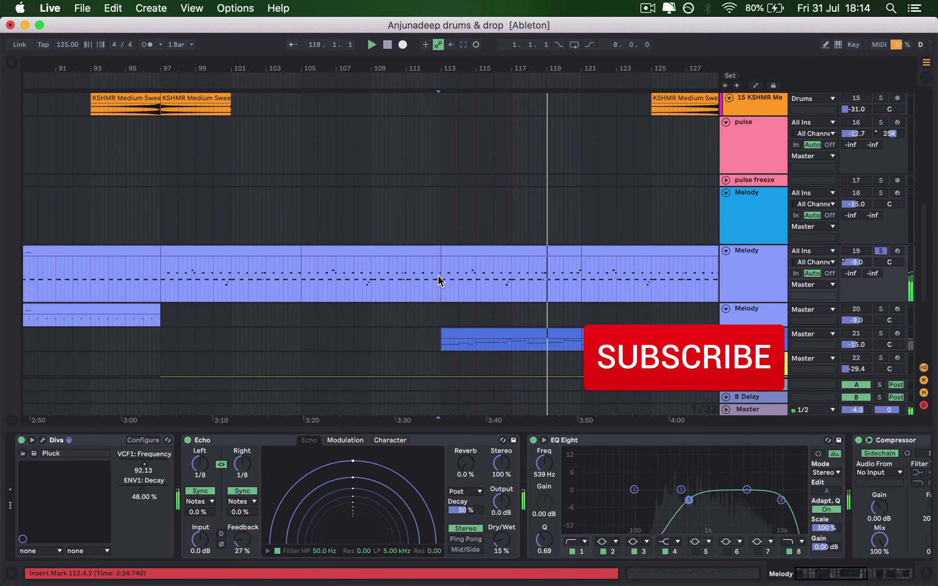
key(minus)
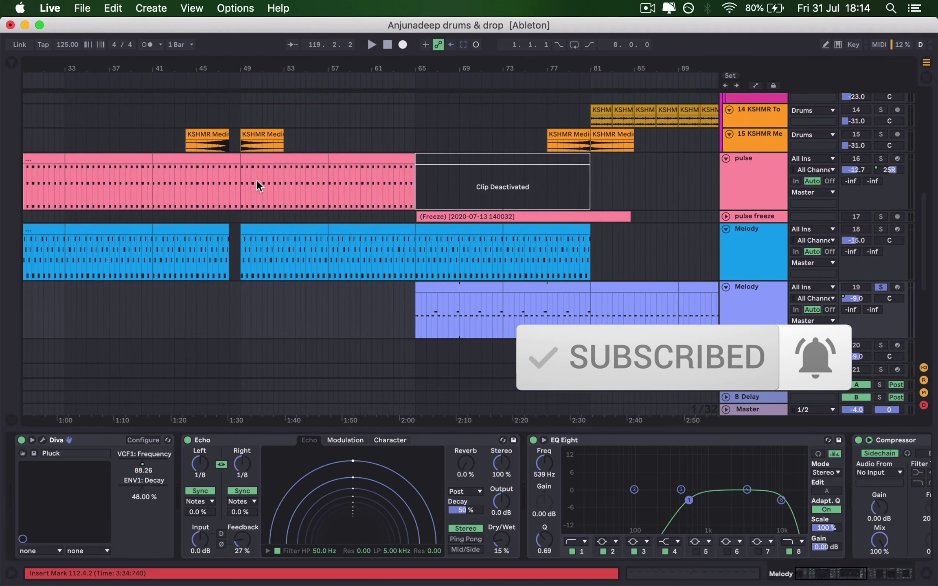
click(257, 159)
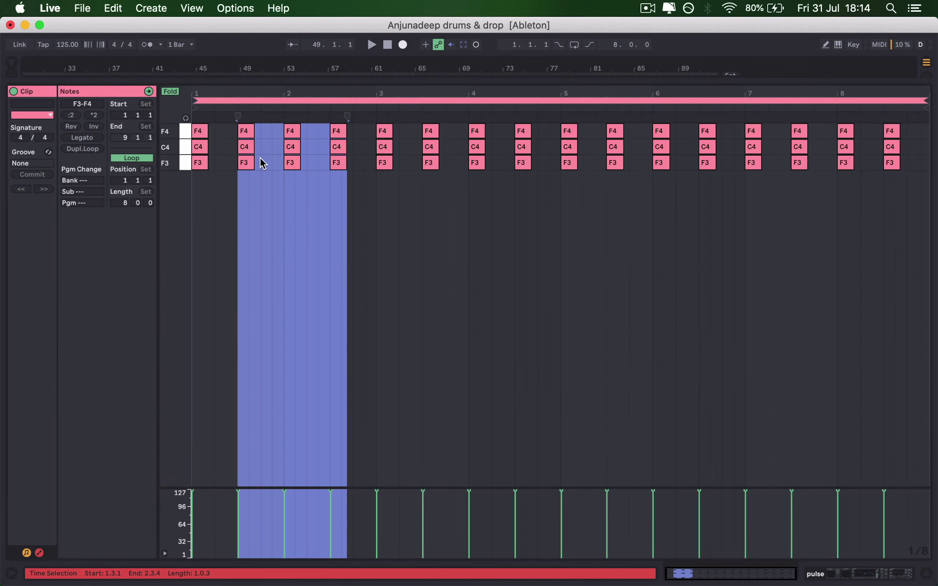
click(200, 162)
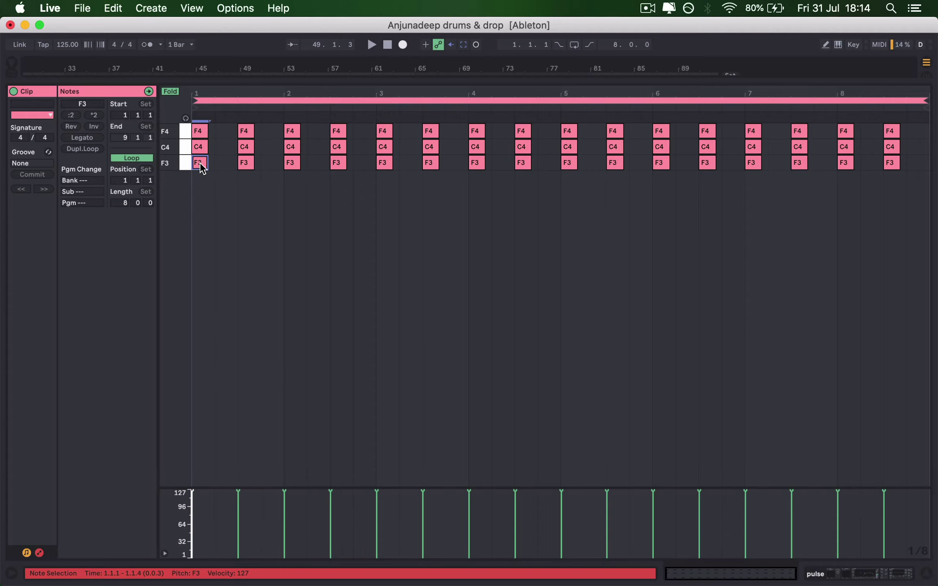
click(172, 93)
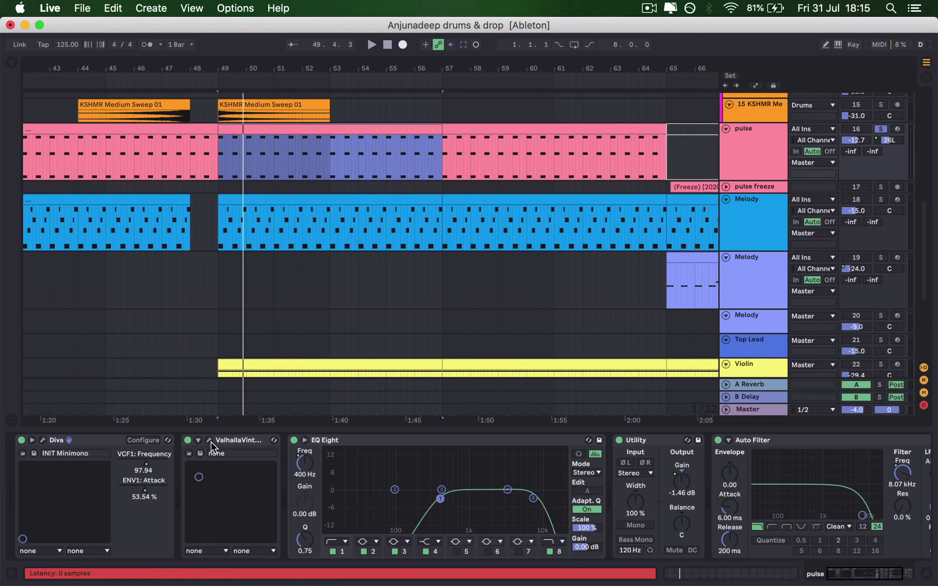
Step: Play from bar 49 with the pulse's Valhalla reverb off, then back on, and zoom in near bar 48
key(space)
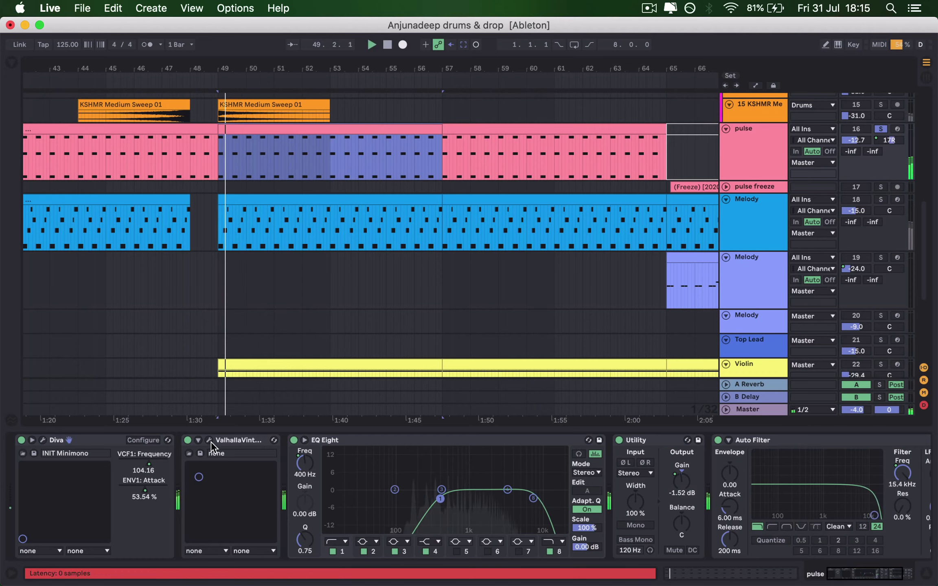
click(187, 440)
key(space)
key(space)
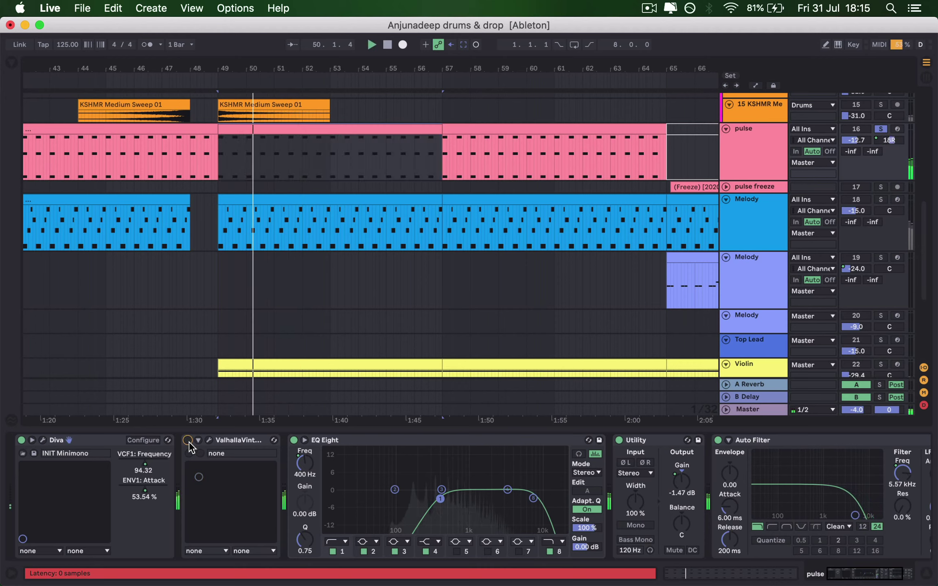
click(187, 440)
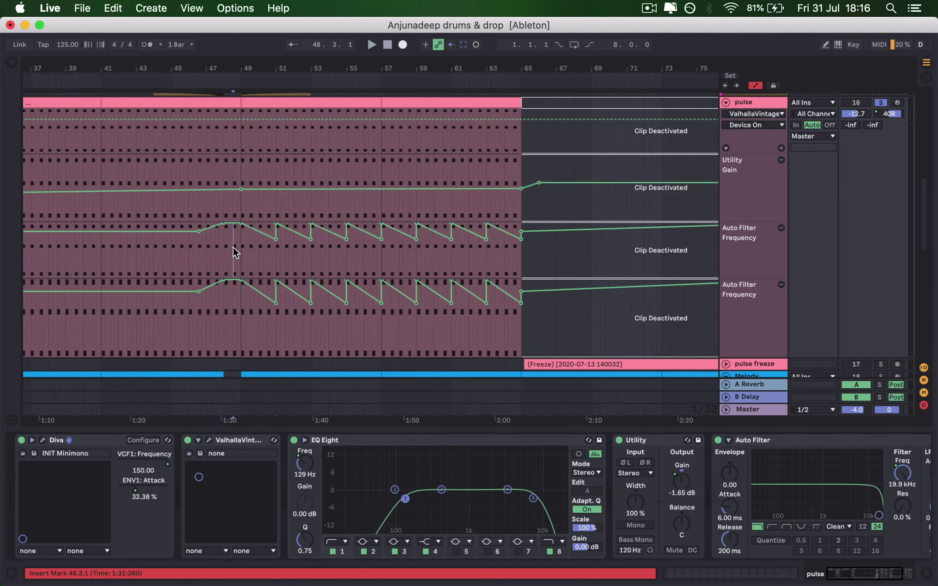
key(plus)
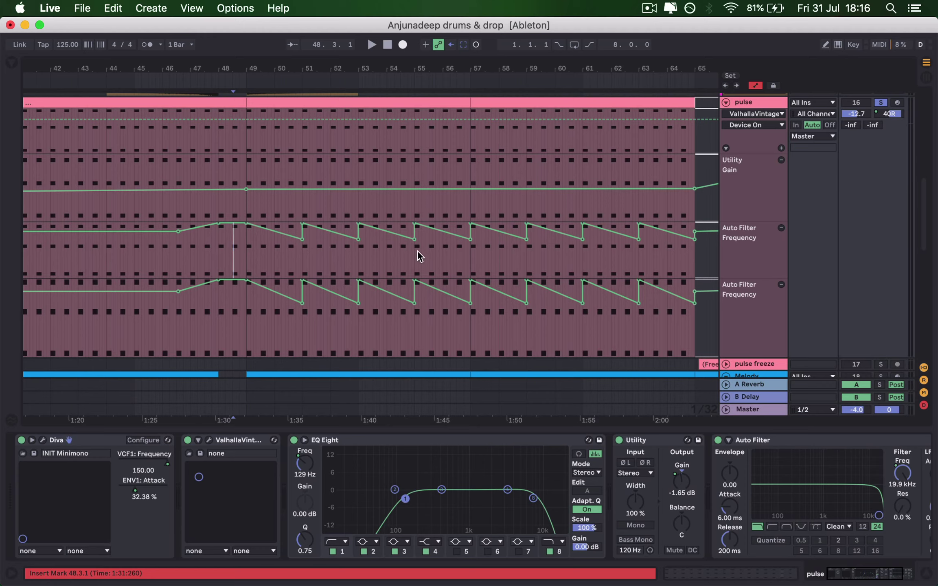
mouse_move(302, 244)
click(43, 440)
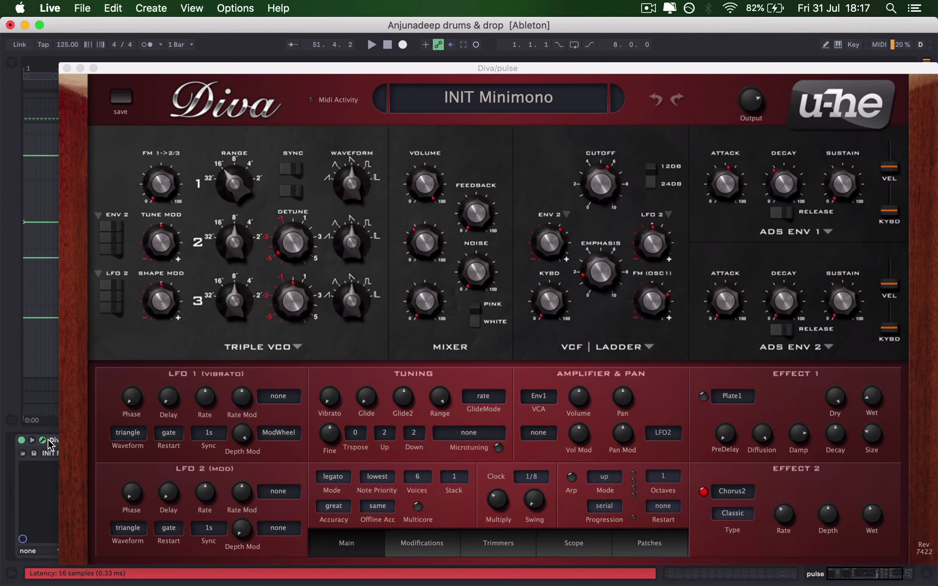
mouse_move(330, 401)
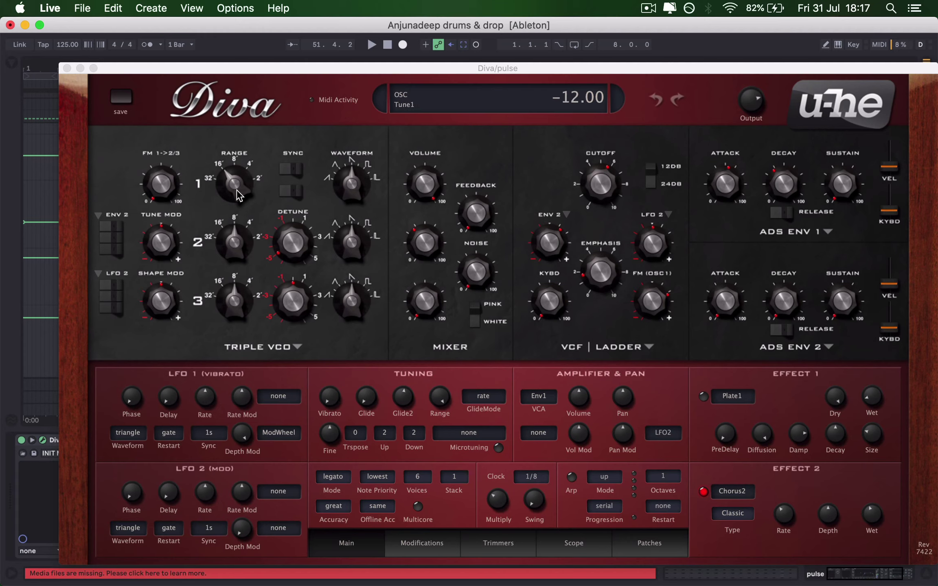
mouse_move(303, 245)
mouse_move(414, 257)
mouse_move(600, 186)
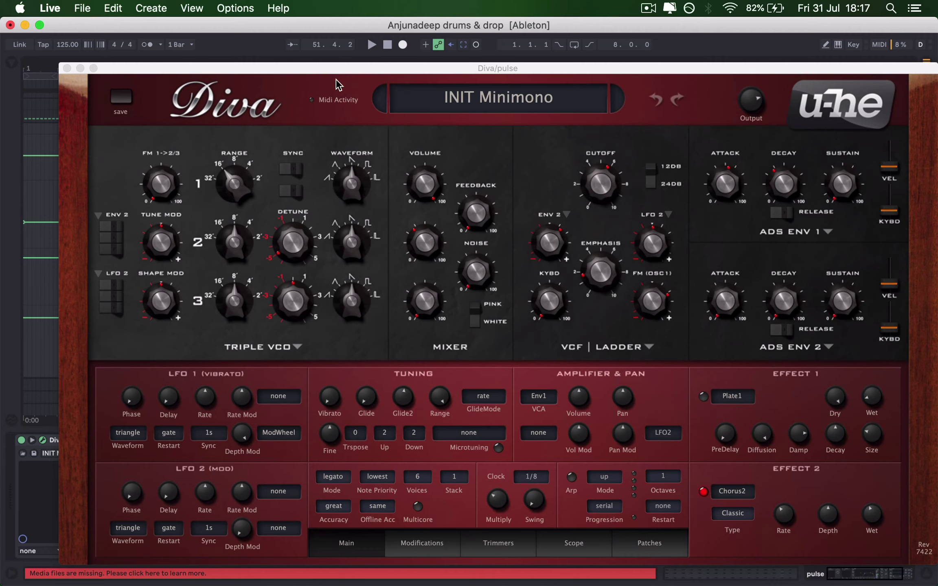
drag(313, 73, 448, 48)
mouse_move(756, 138)
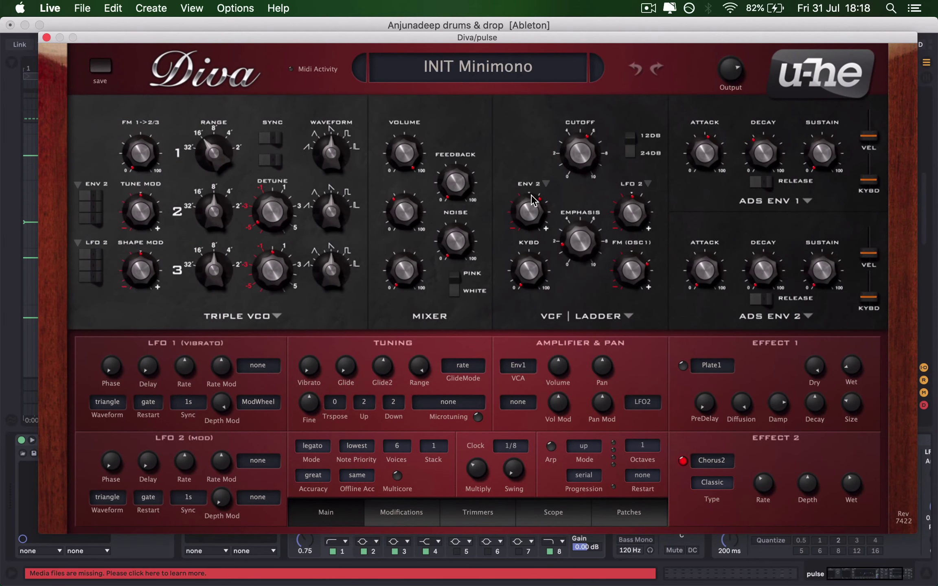
mouse_move(633, 276)
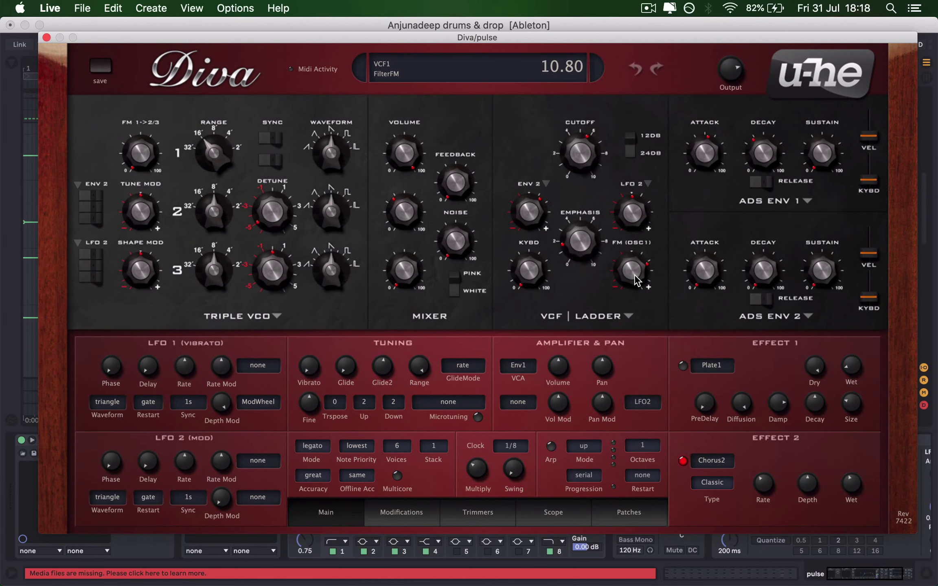
mouse_move(597, 263)
mouse_move(703, 155)
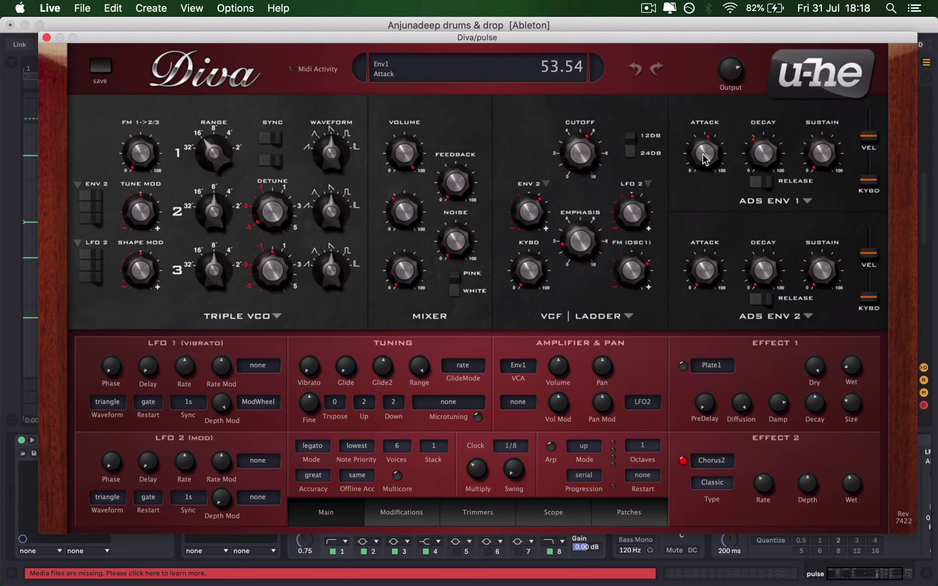
mouse_move(808, 155)
mouse_move(697, 260)
mouse_move(707, 472)
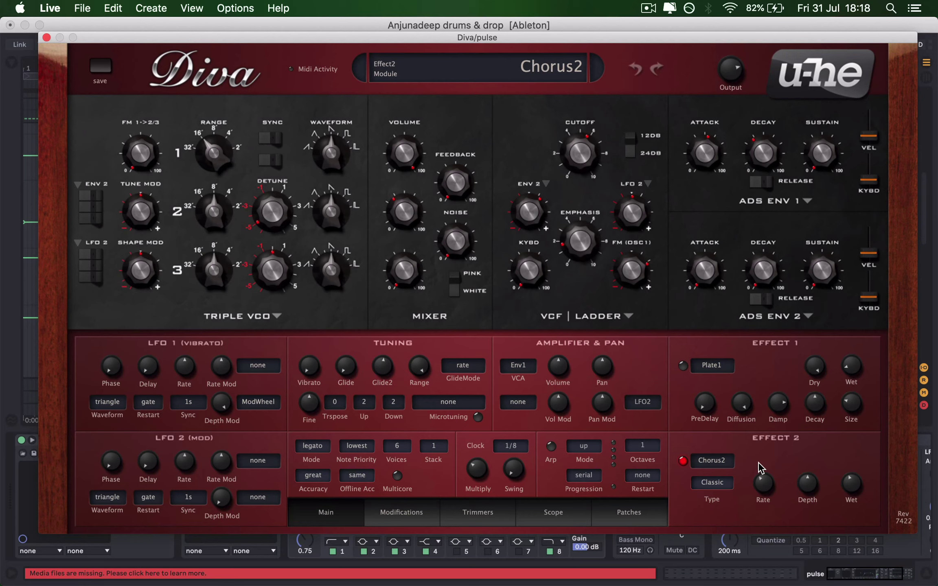
mouse_move(755, 467)
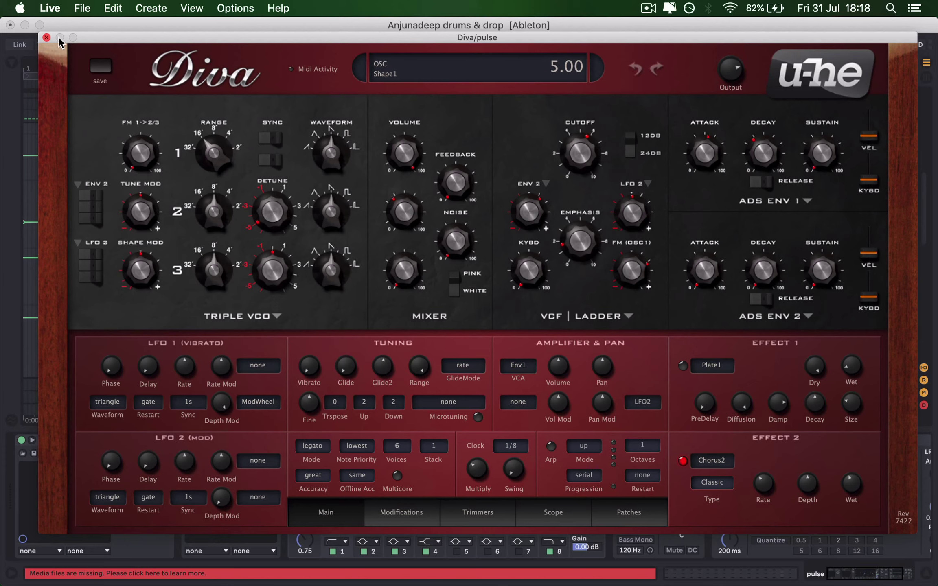
Step: Close the Diva and reverb windows and show the pulse's Utility Gain and Auto Filter Frequency automation
click(46, 37)
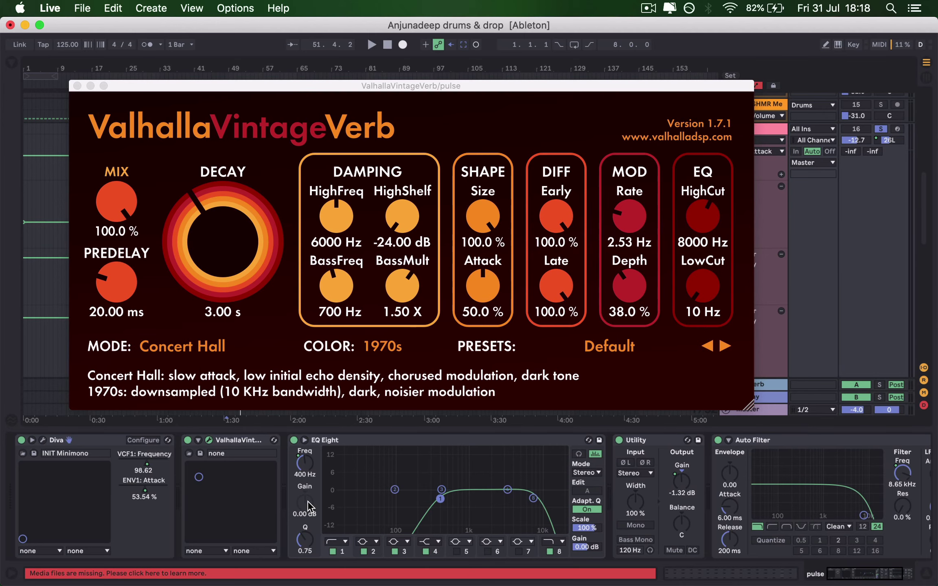
key(super+alt+p)
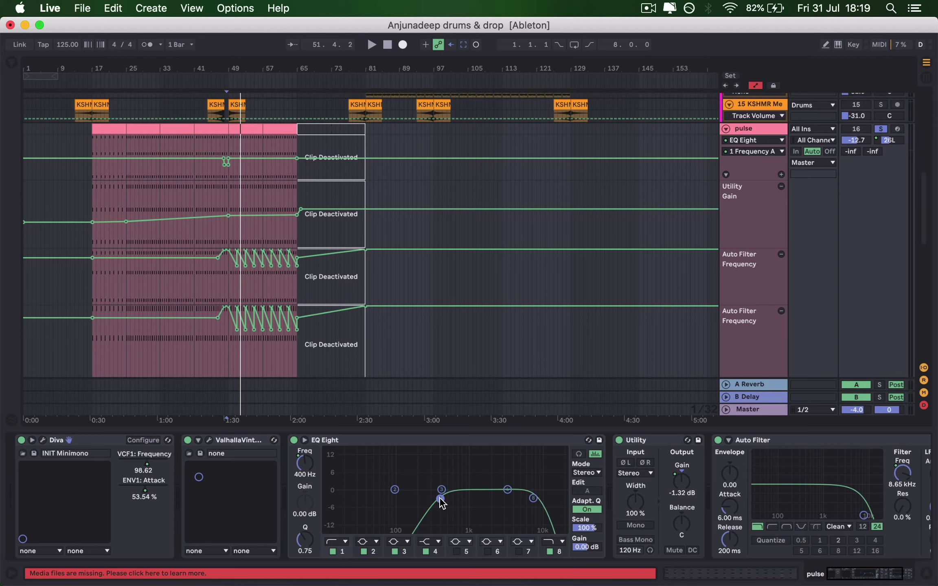
click(682, 481)
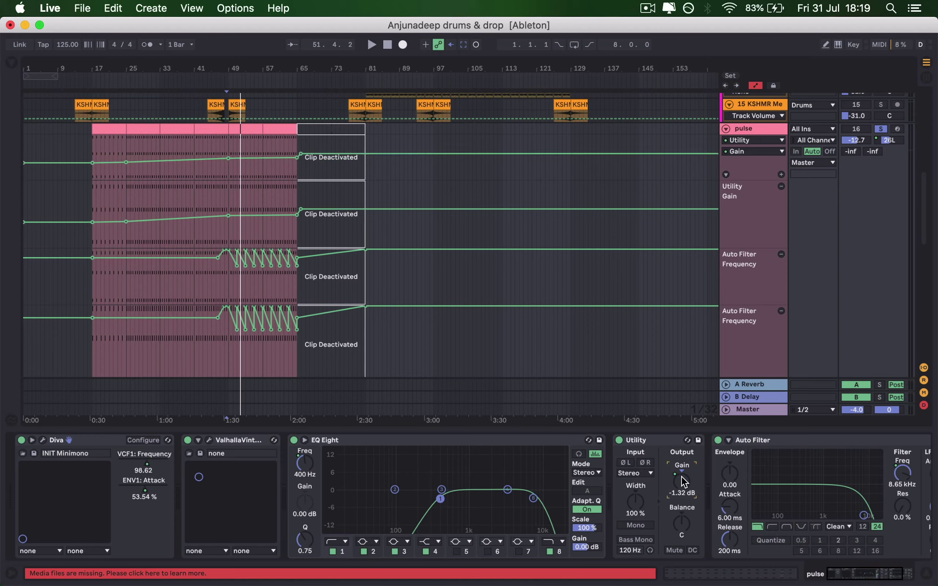
scroll(681, 476, right, 3)
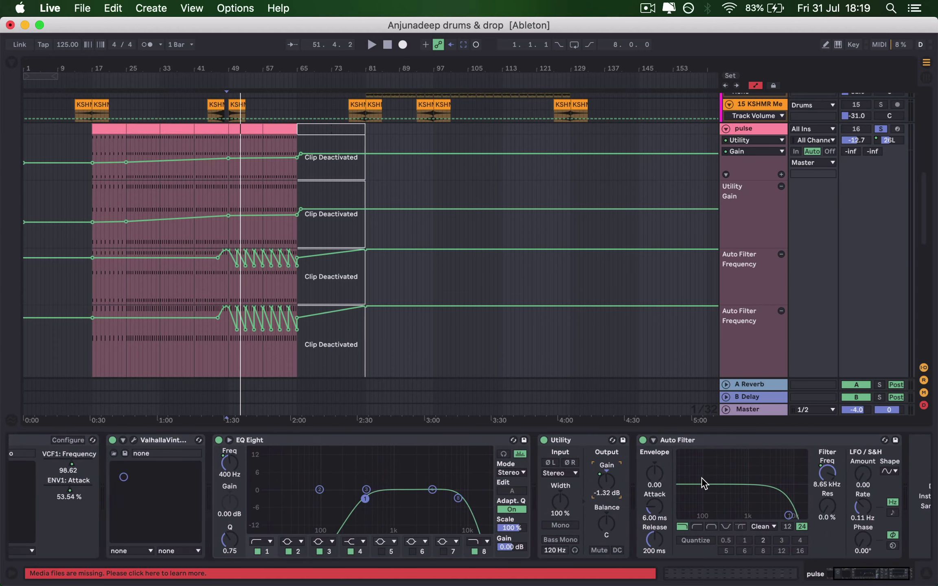
click(828, 474)
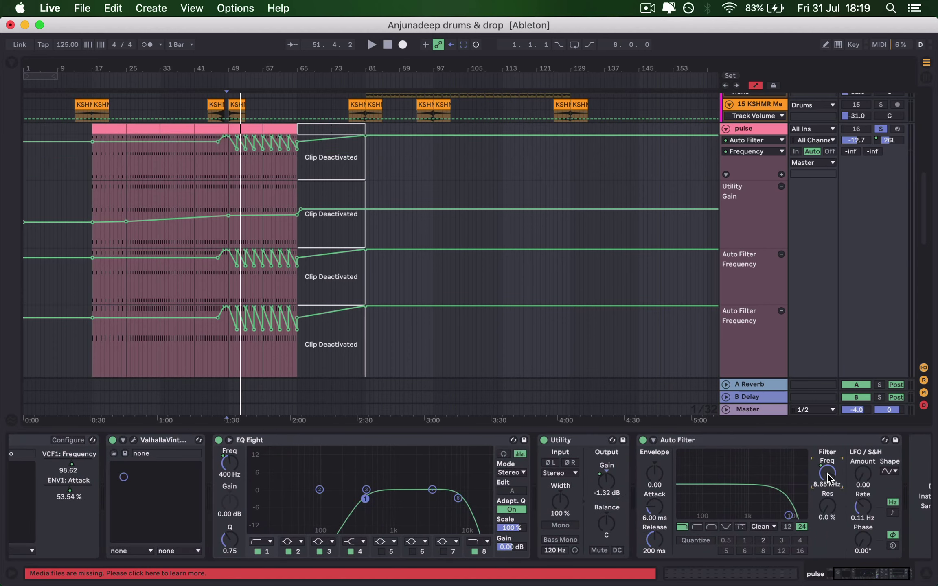
scroll(828, 475, right, 2)
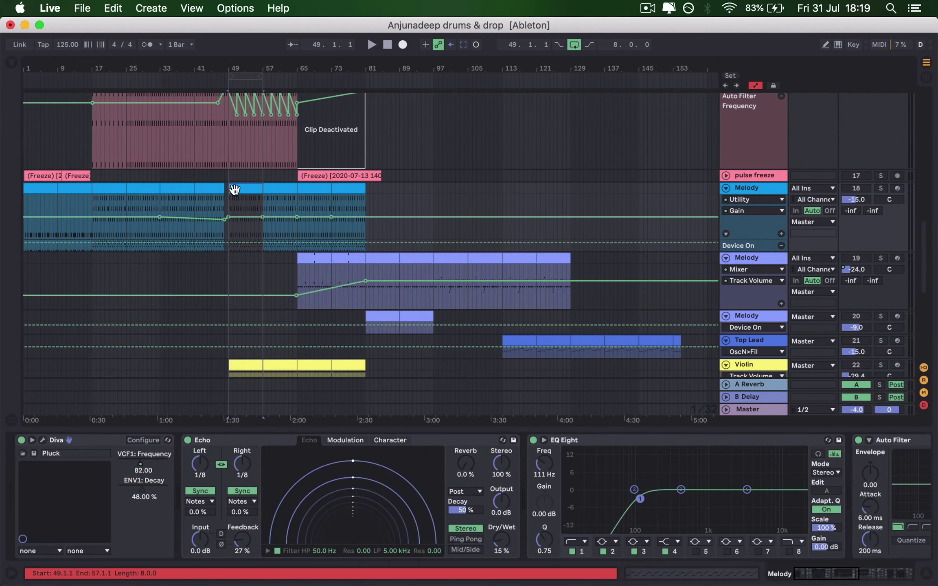
Step: Solo the first Melody, show its Diva VCF1 Frequency automation over bars 49–57, and play from 50.4.3
click(235, 190)
click(143, 468)
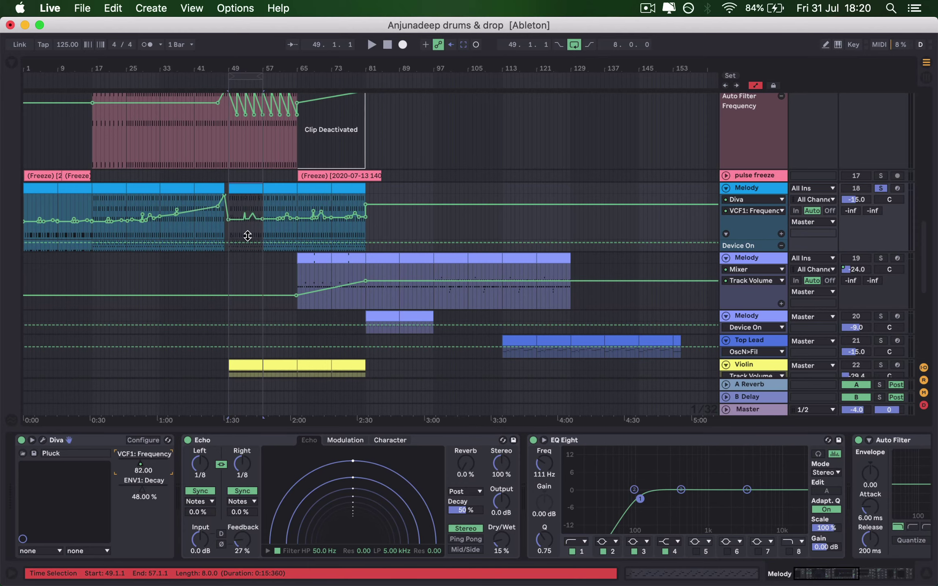
key(z)
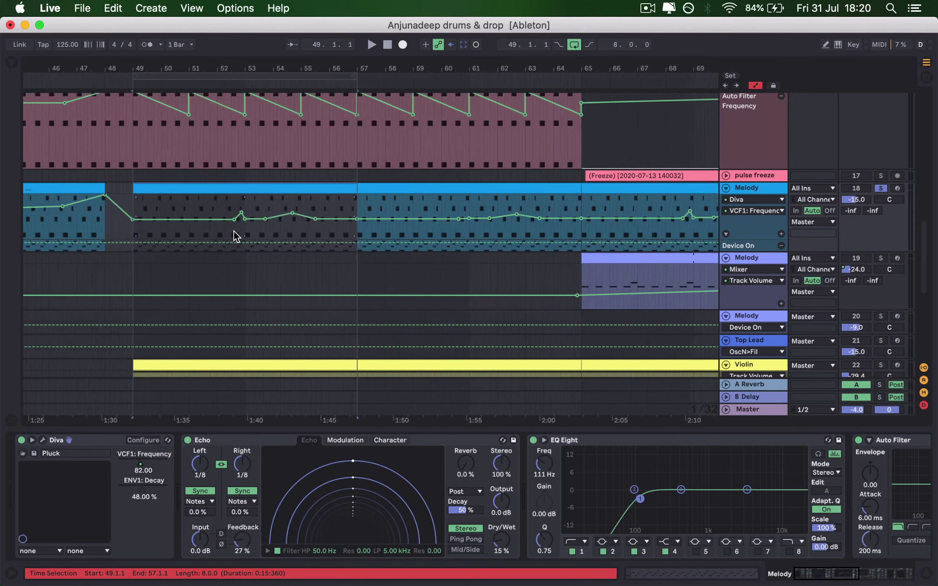
click(127, 229)
click(90, 229)
key(space)
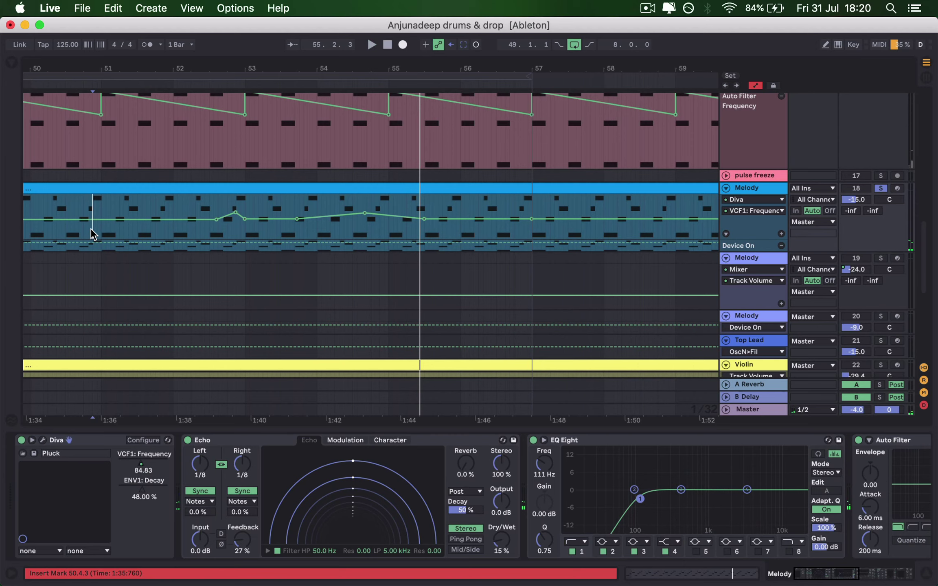
key(super+alt+p)
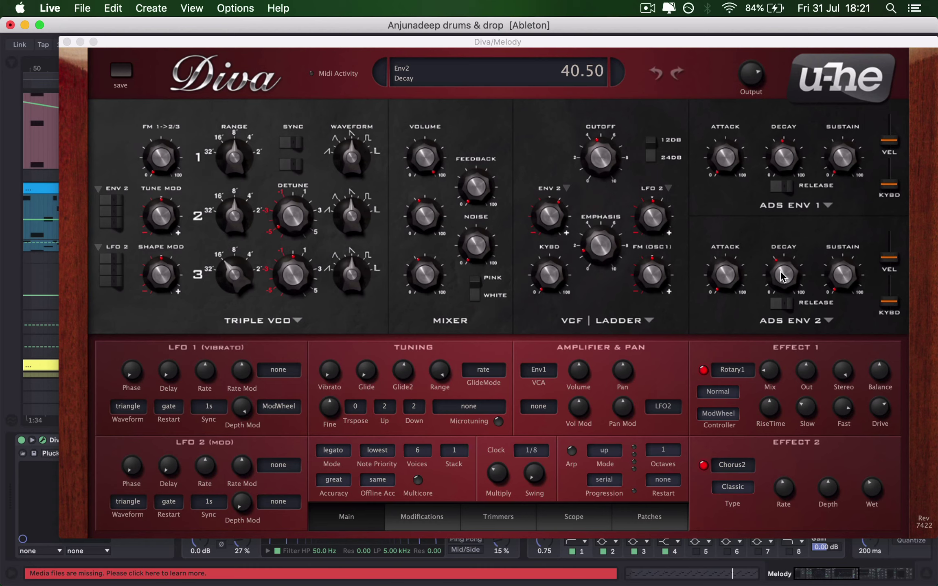
Step: Keep Chorus2 as the Diva's second effect and close the synth window
click(733, 465)
click(752, 472)
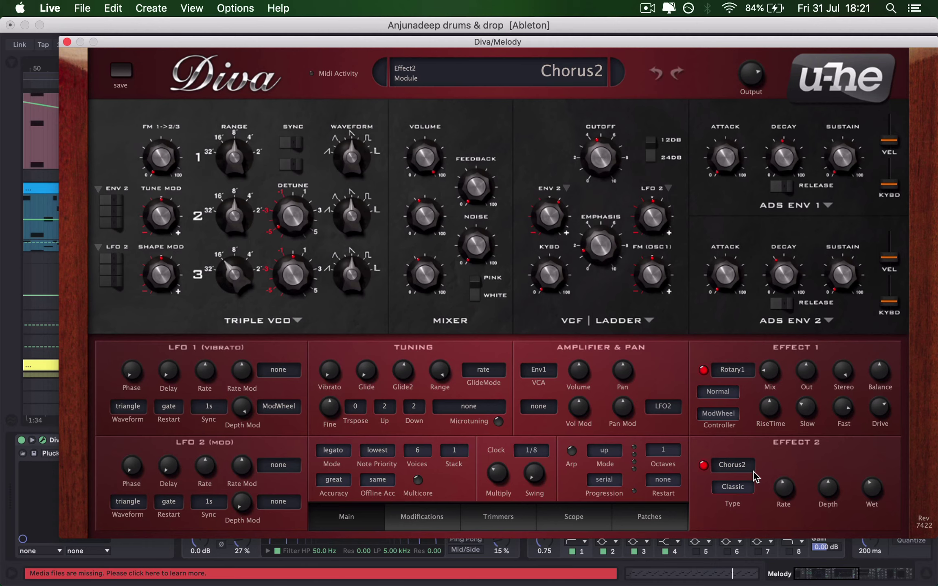
key(super+alt+p)
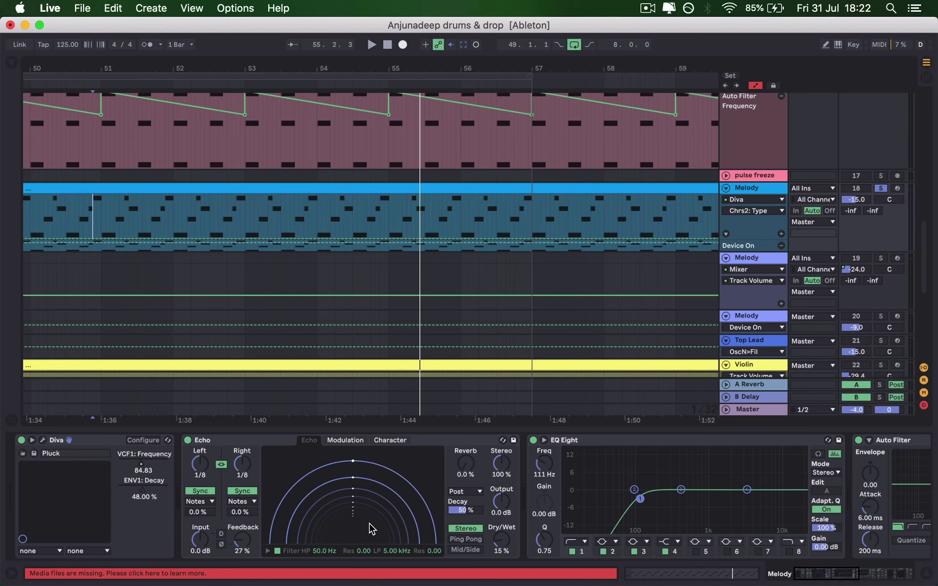
Step: Play around bar 51, switching the Melody's Echo off and back on to compare
key(space)
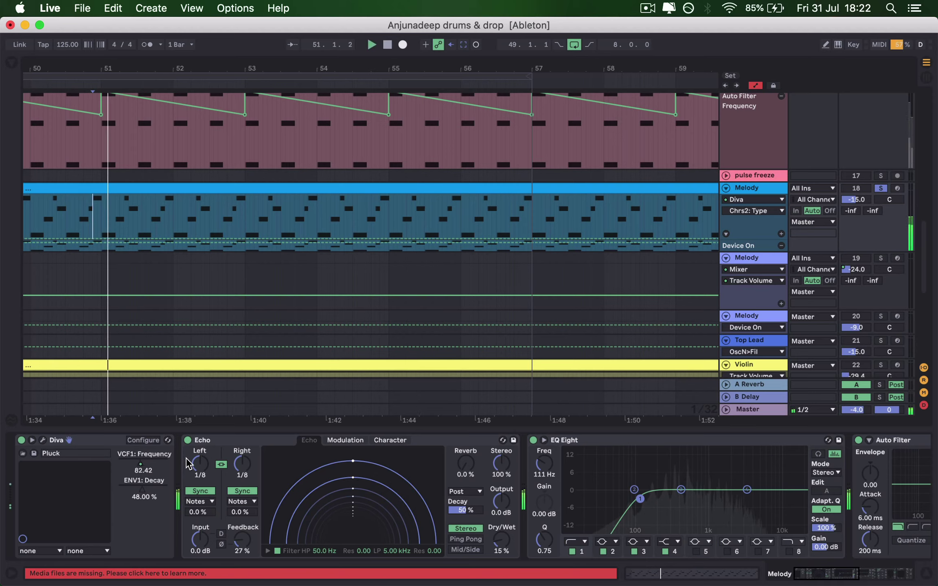
click(187, 439)
click(188, 440)
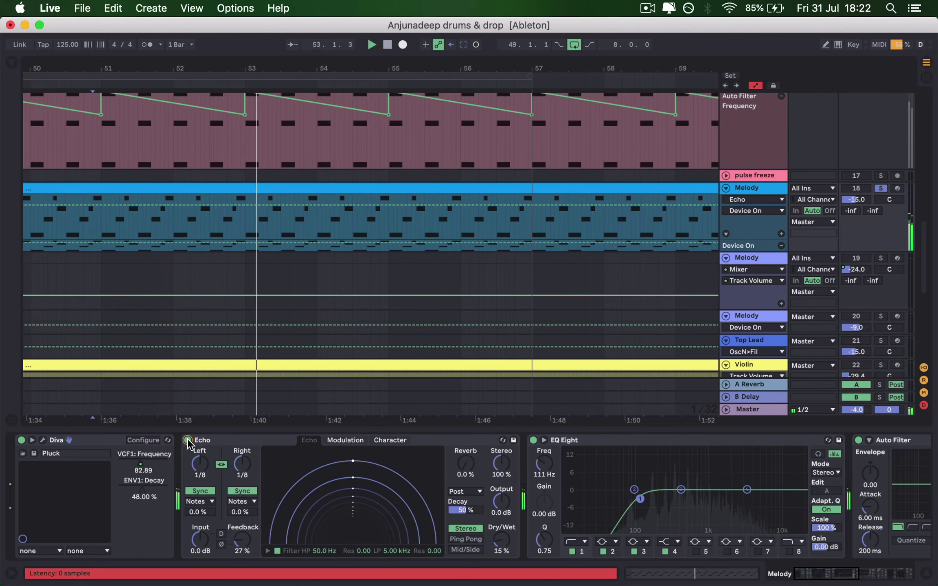
Step: Stop playback, move the play position to bar 57, and show the Auto Filter Frequency automation
key(space)
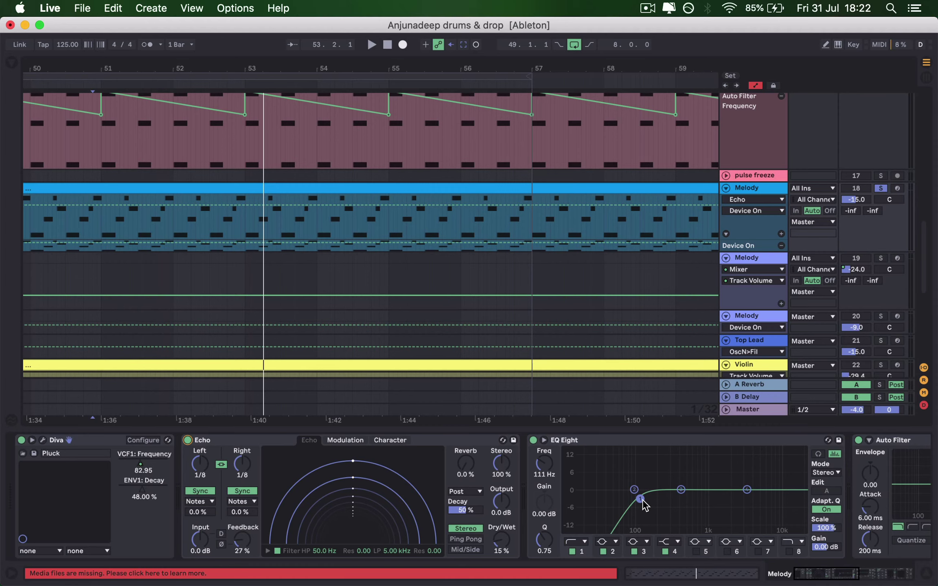
click(550, 258)
click(750, 201)
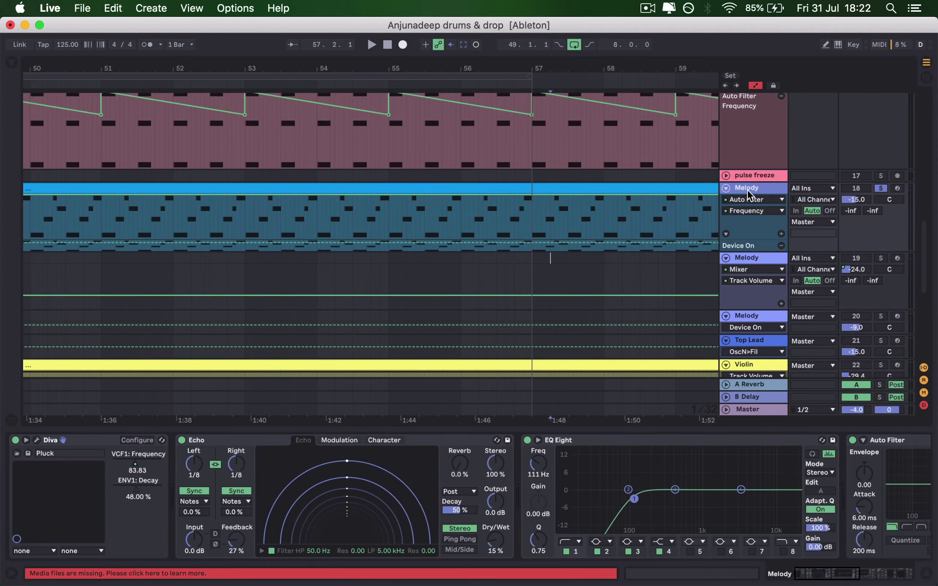
Step: Collapse the Compressor's sidechain section in the Melody device chain
scroll(649, 494, right, 5)
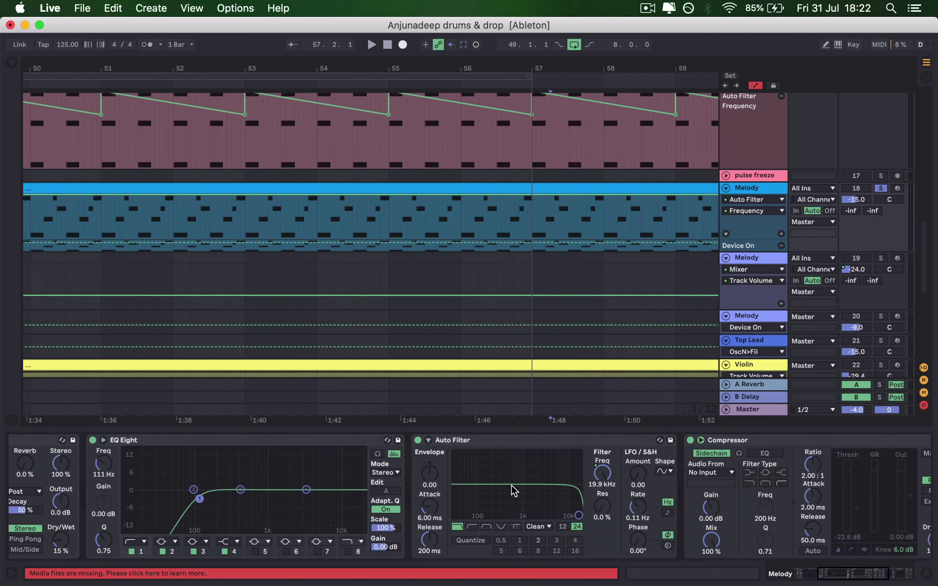
scroll(516, 493, right, 5)
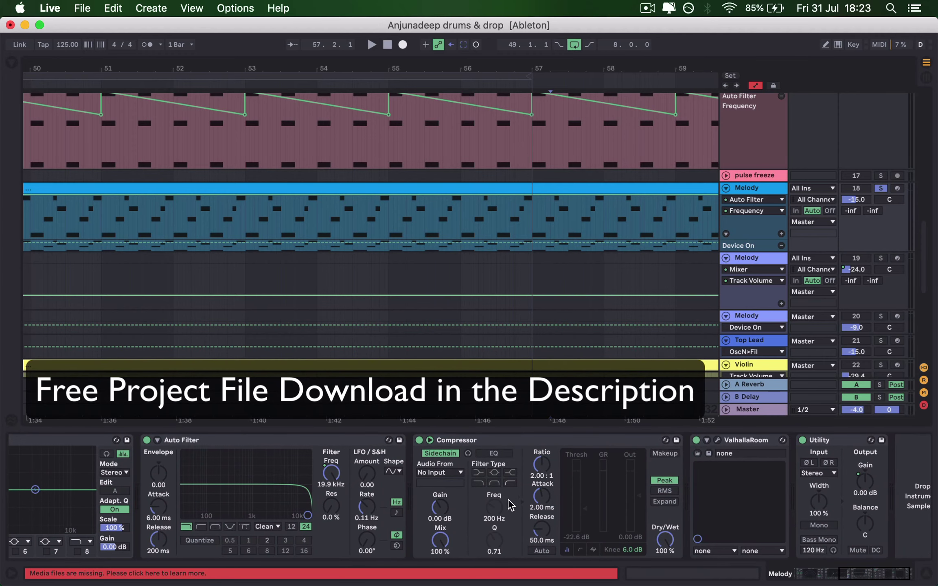
click(430, 440)
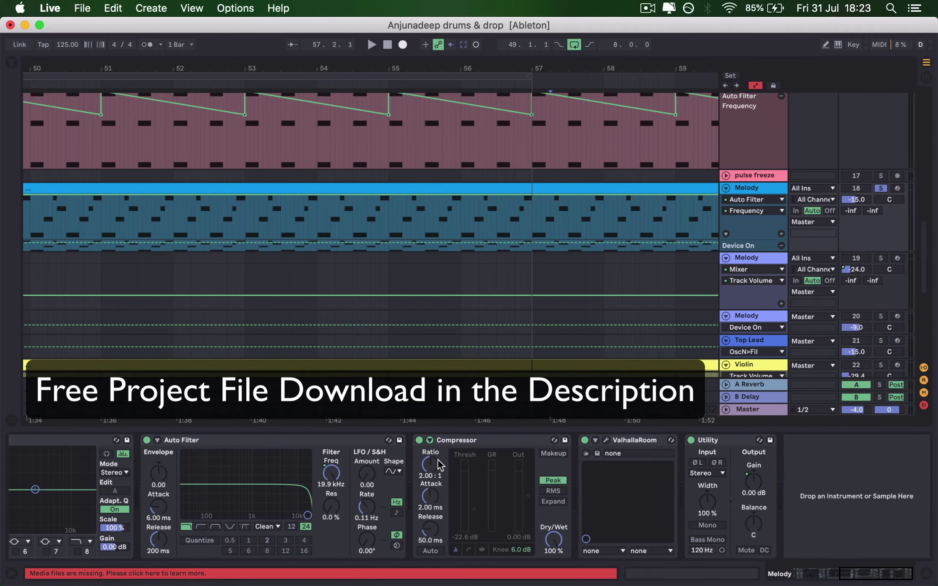
Step: Play the Melody with its ValhallaRoom reverb bypassed and re-enabled, then close the reverb window
click(605, 440)
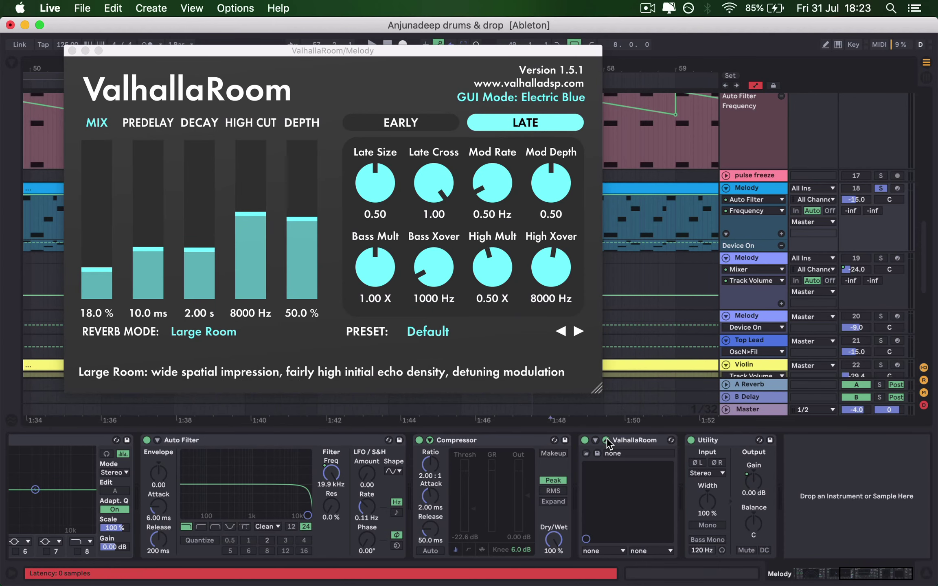
key(space)
click(585, 440)
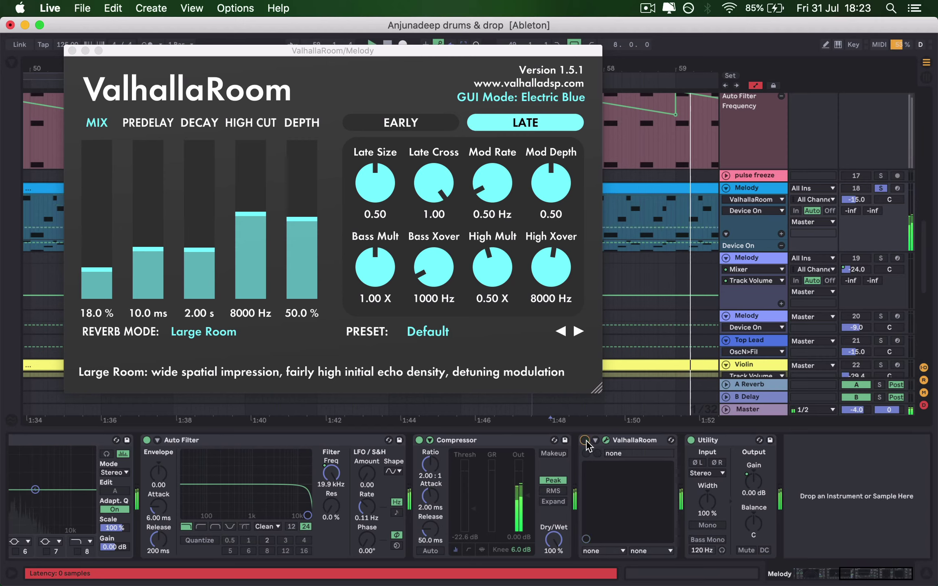
click(585, 441)
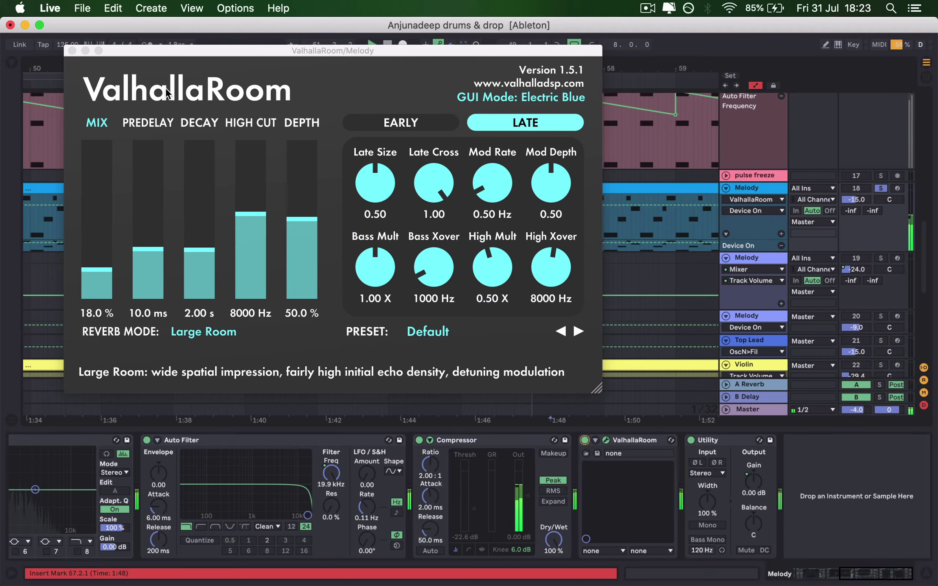
click(72, 50)
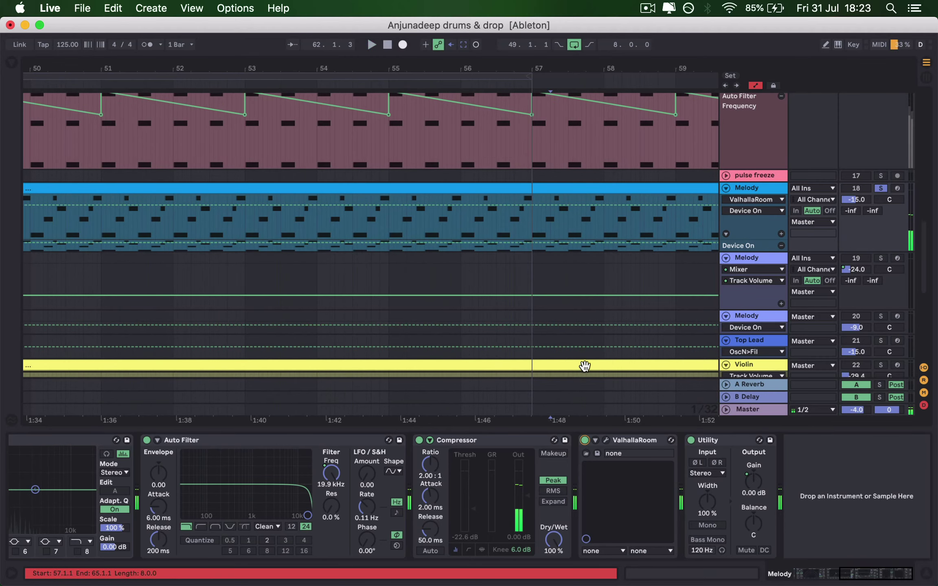
scroll(687, 509, left, 1)
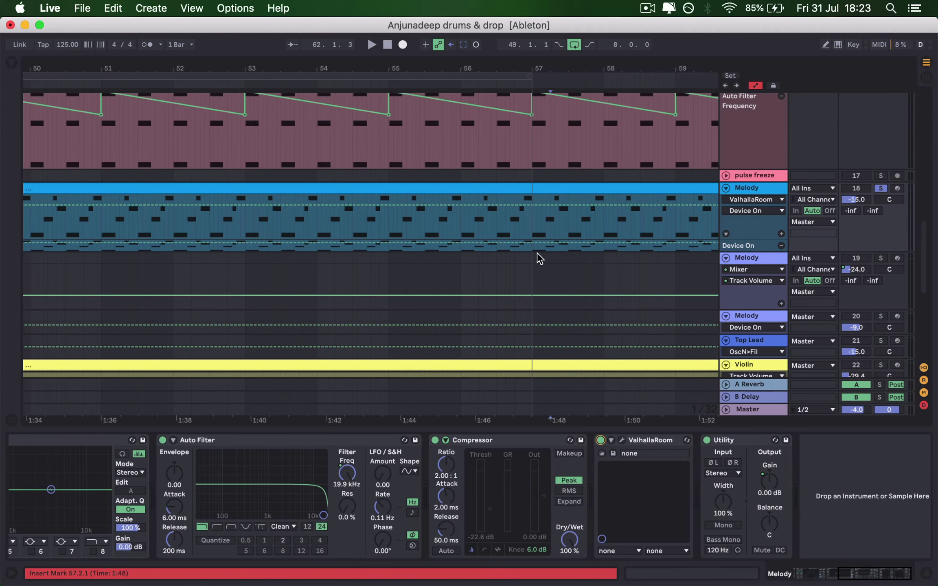
Step: Hide the automation lanes, zoom out, collapse the Compressor sidechain, and open then close ValhallaRoom
key(a)
key(minus)
key(minus)
key(minus)
key(minus)
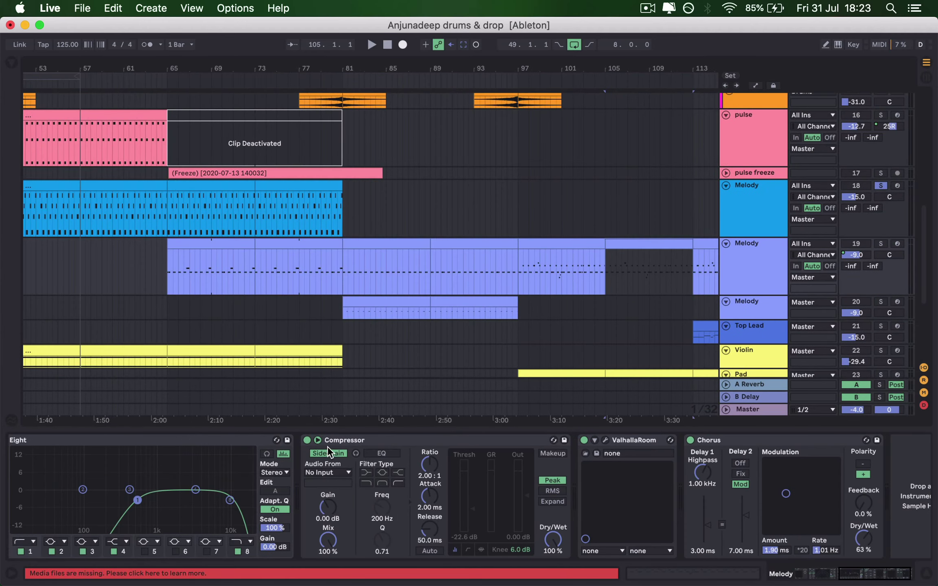
click(318, 441)
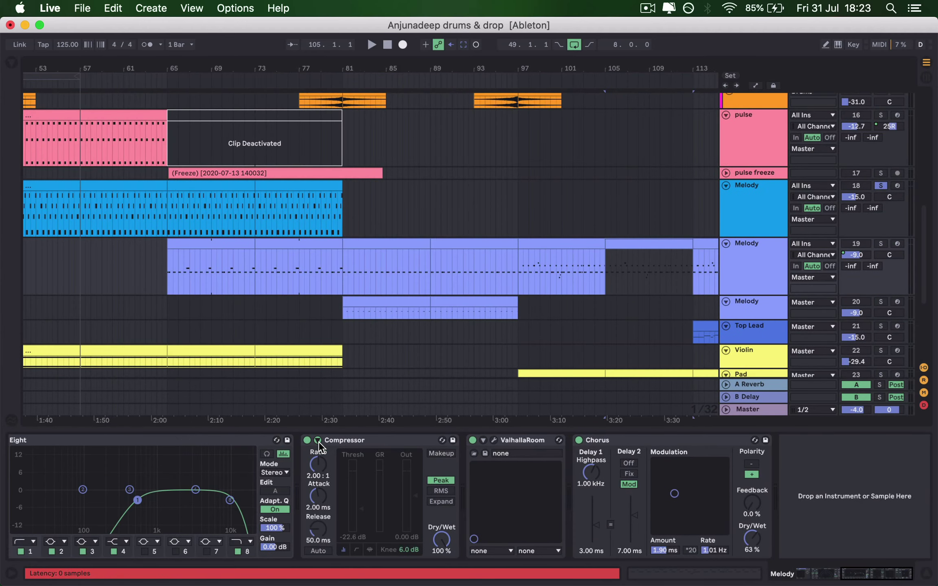
scroll(268, 457, left, 10)
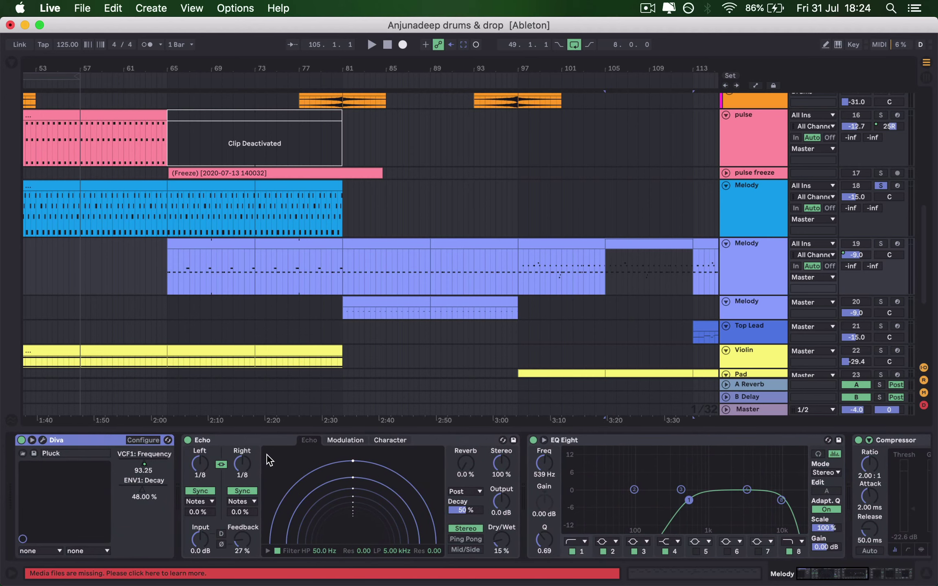
scroll(573, 481, right, 10)
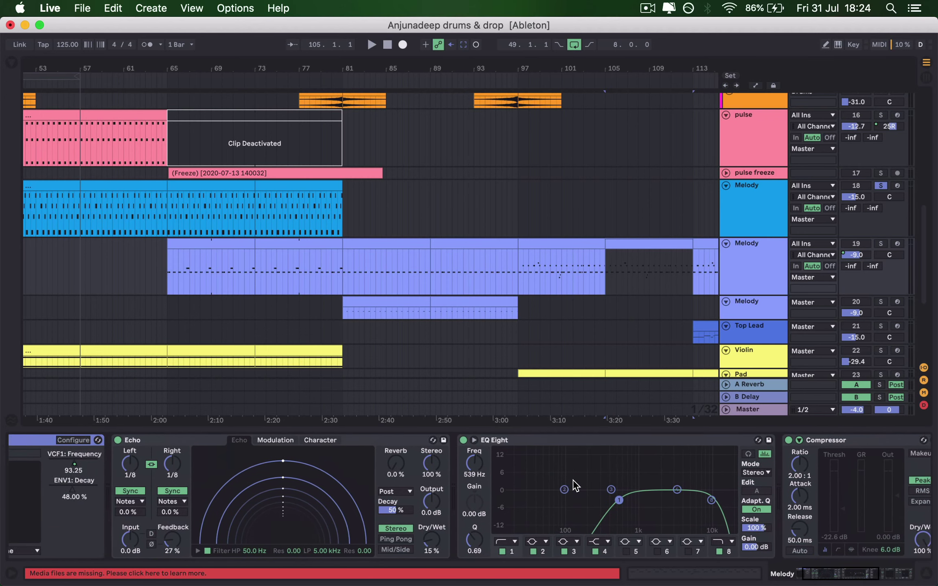
scroll(573, 482, right, 10)
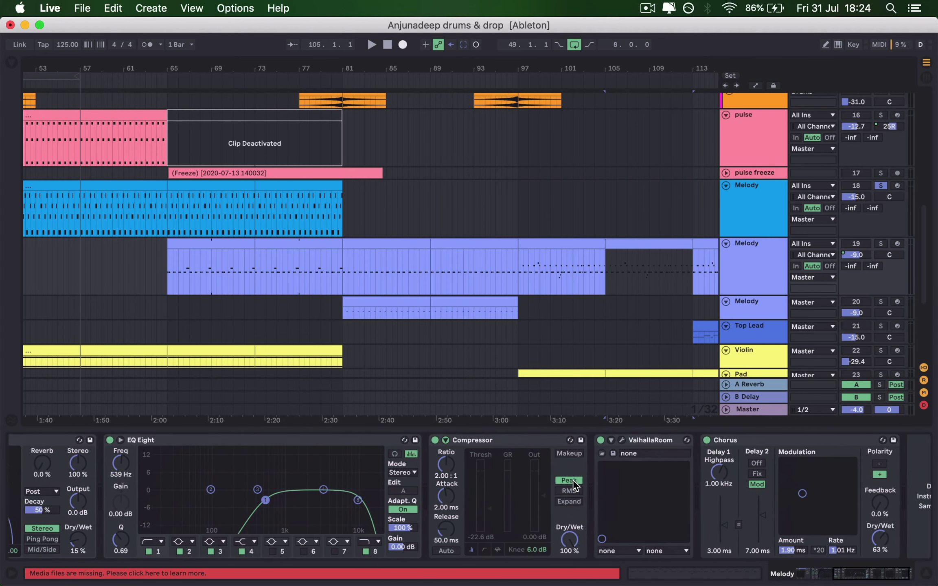
click(581, 438)
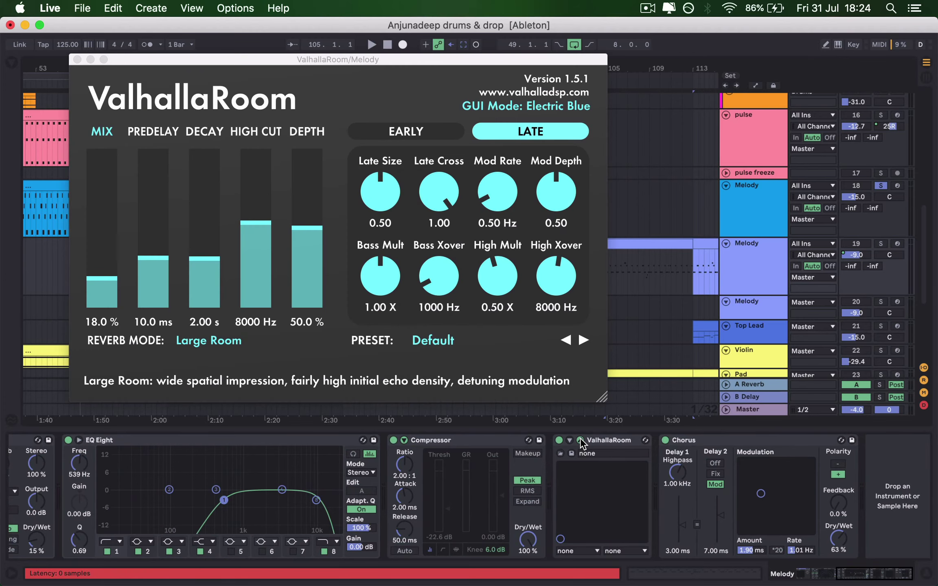
click(580, 438)
scroll(407, 497, left, 10)
Step: Play the Melody with the Echo-through-Chorus effects bypassed, then show the VCF1 Frequency automation
click(245, 440)
scroll(245, 438, right, 10)
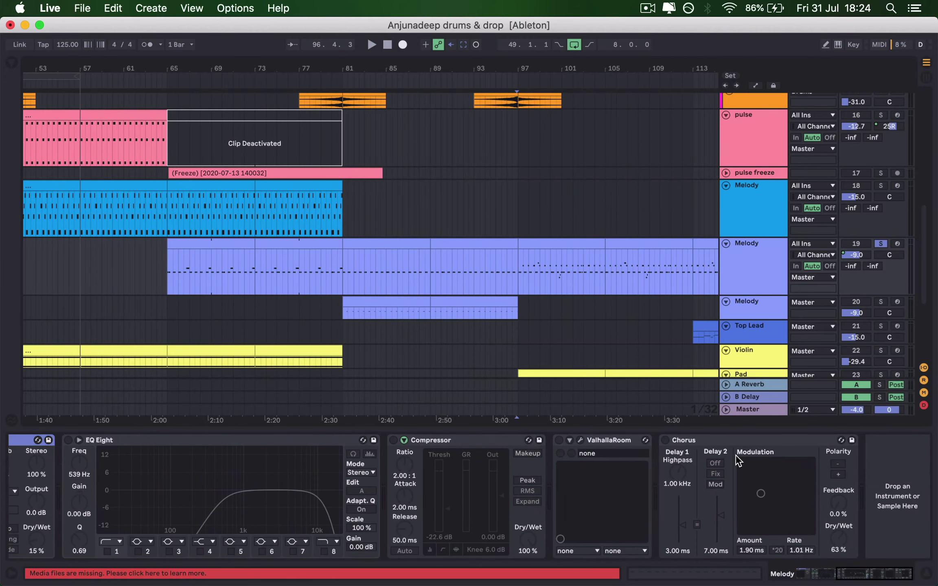
shift+click(740, 439)
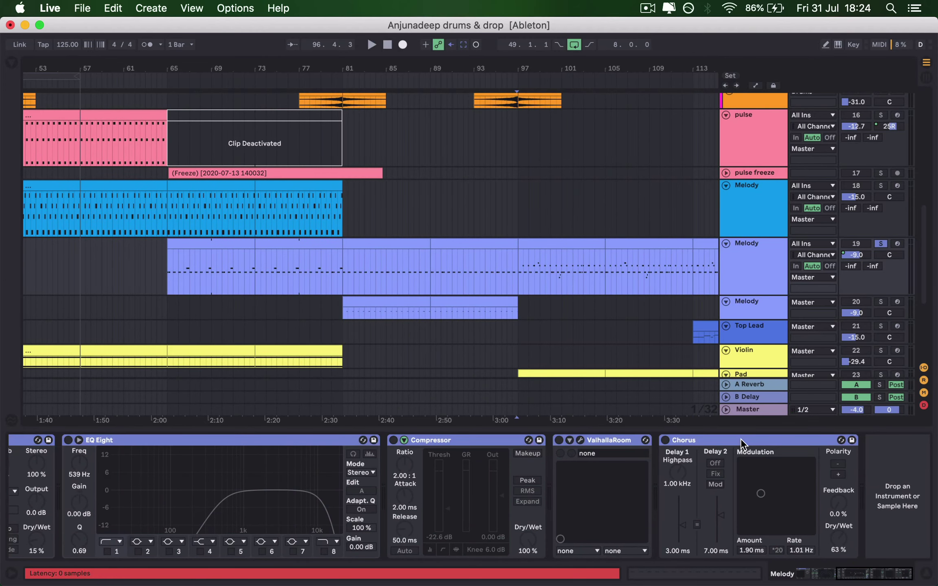
scroll(741, 438, left, 10)
key(space)
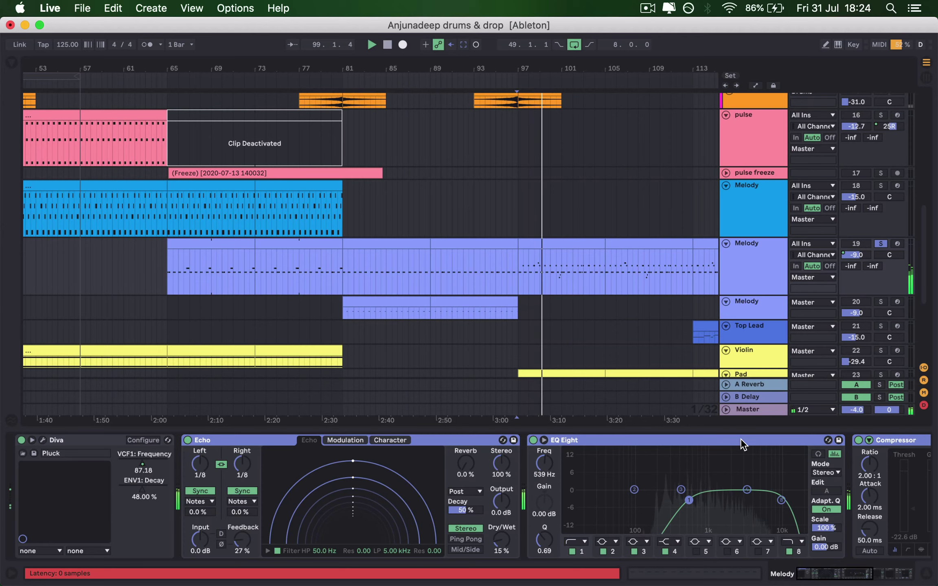
key(0)
key(0)
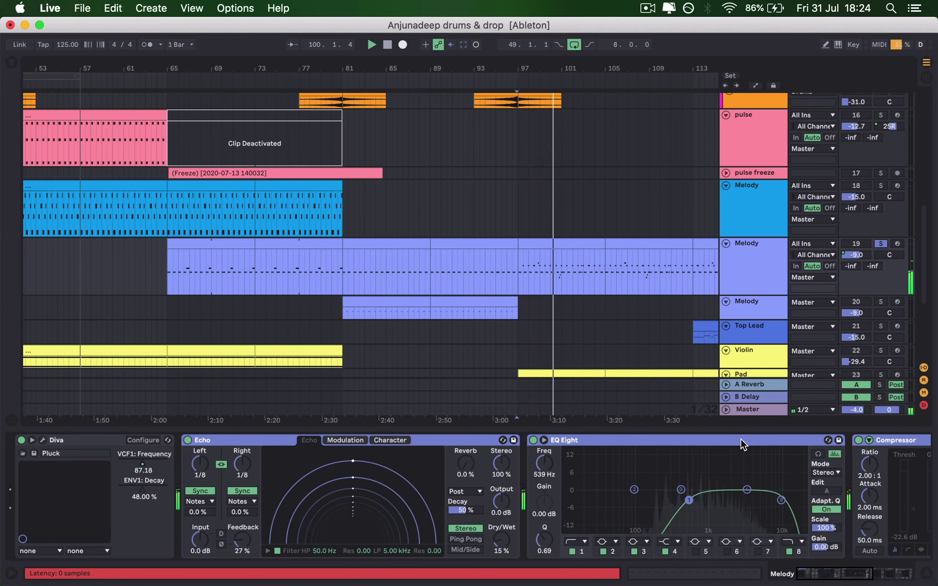
scroll(606, 483, right, 10)
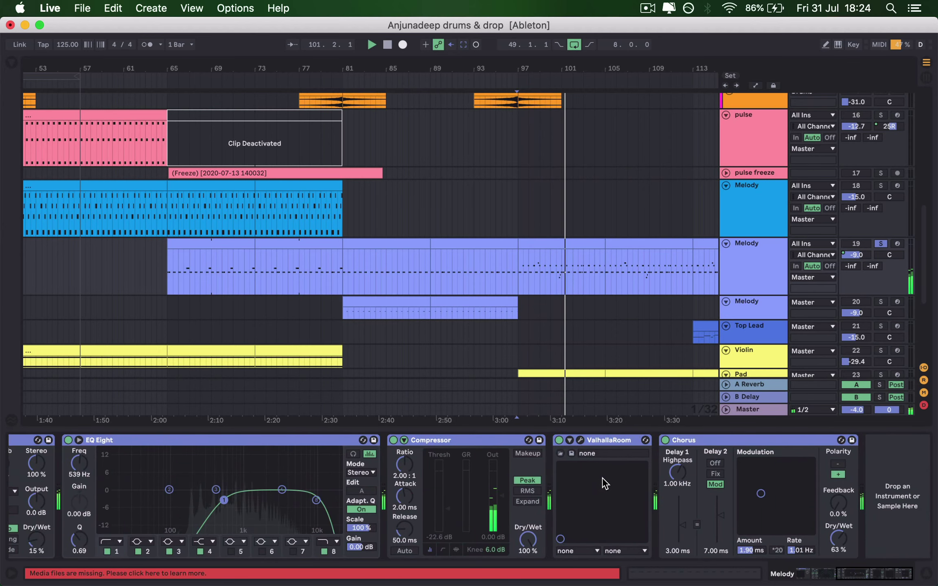
scroll(603, 484, left, 10)
key(a)
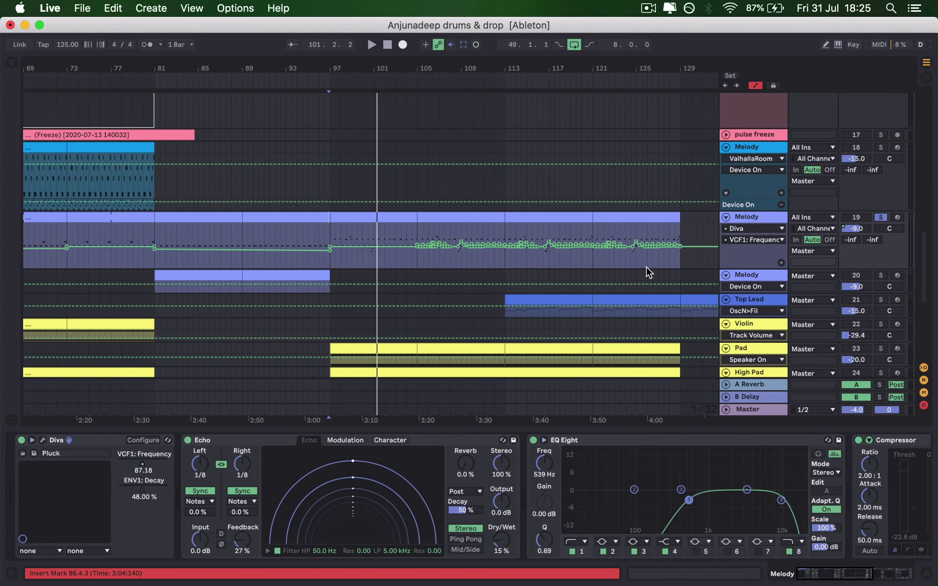
Step: Make the Melody track's cutoff automation lane taller
drag(745, 270, 751, 363)
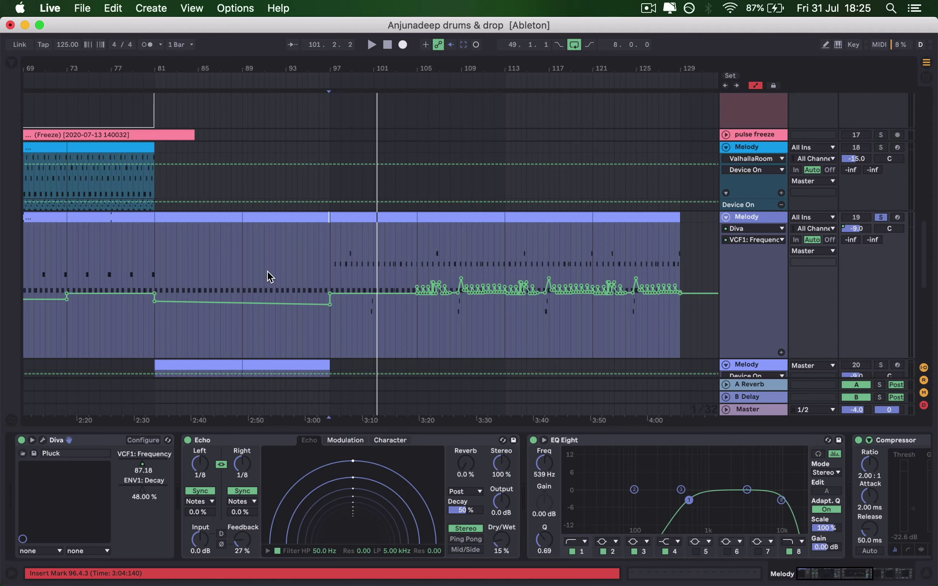
scroll(322, 281, down, 4)
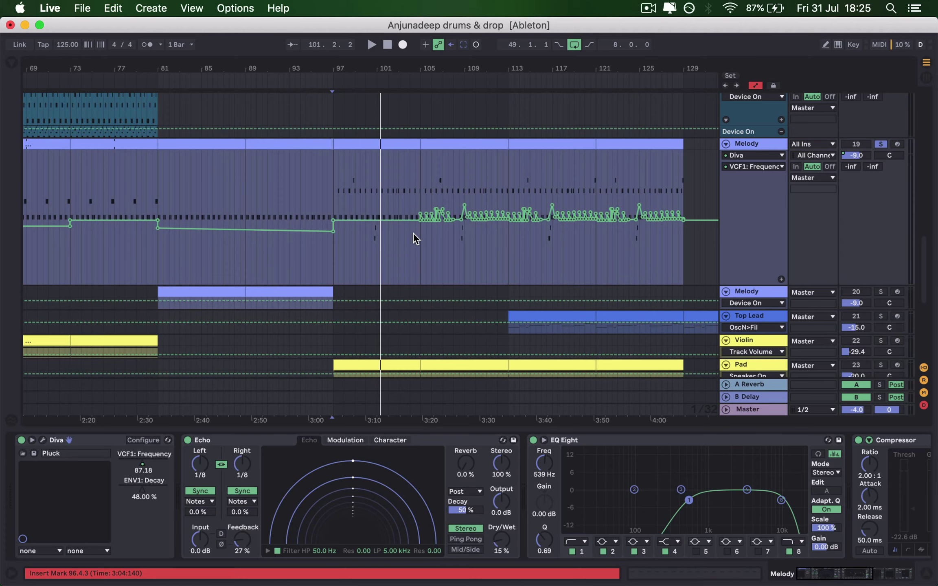
scroll(412, 233, up, 5)
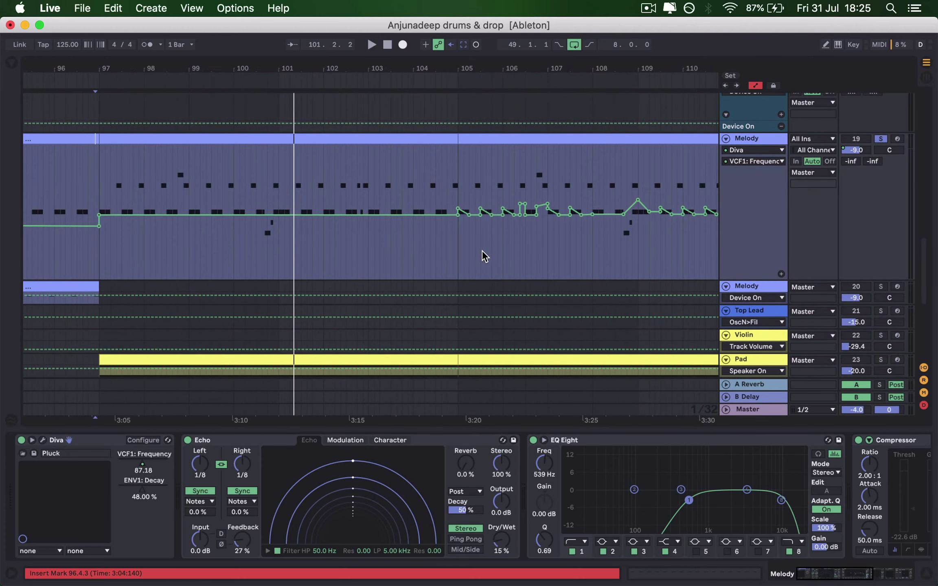
Step: Play from near bar 102, zoom in around the playhead, and open the Diva Pluck synth window
scroll(492, 254, right, 10)
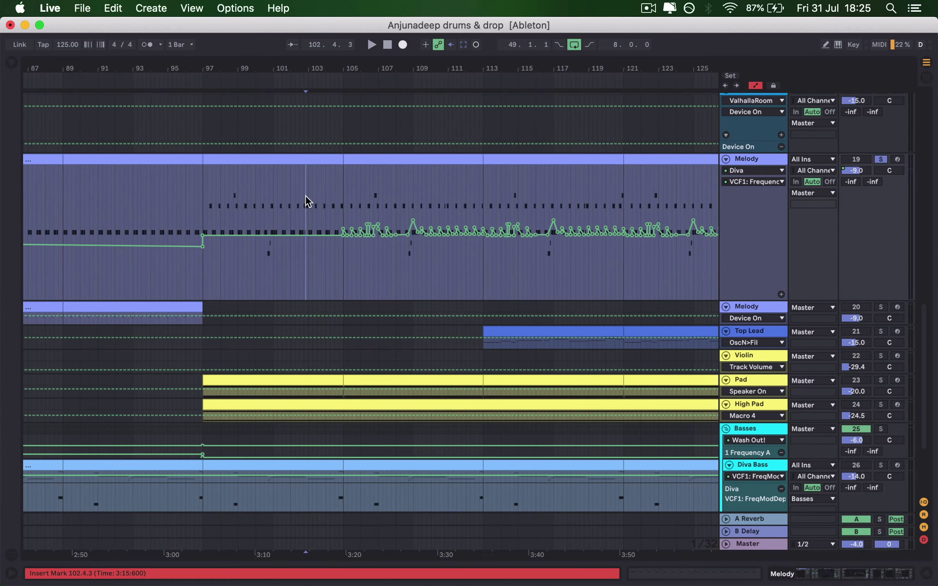
click(305, 201)
key(space)
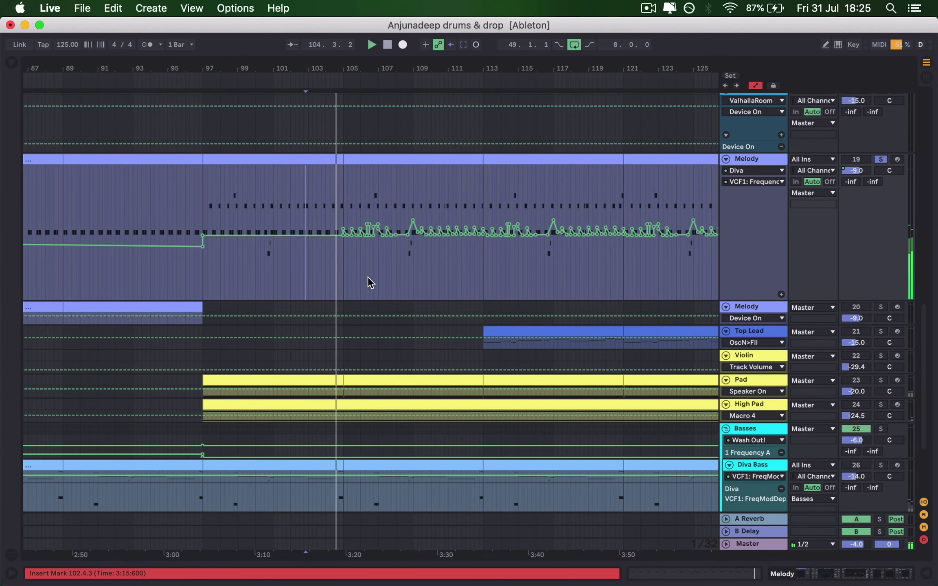
key(plus)
key(plus)
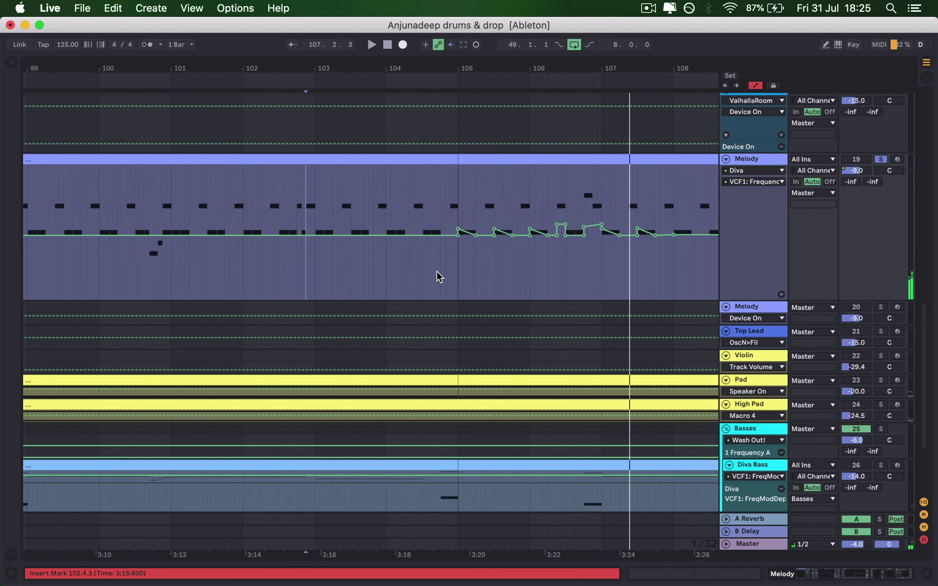
key(super+alt+l)
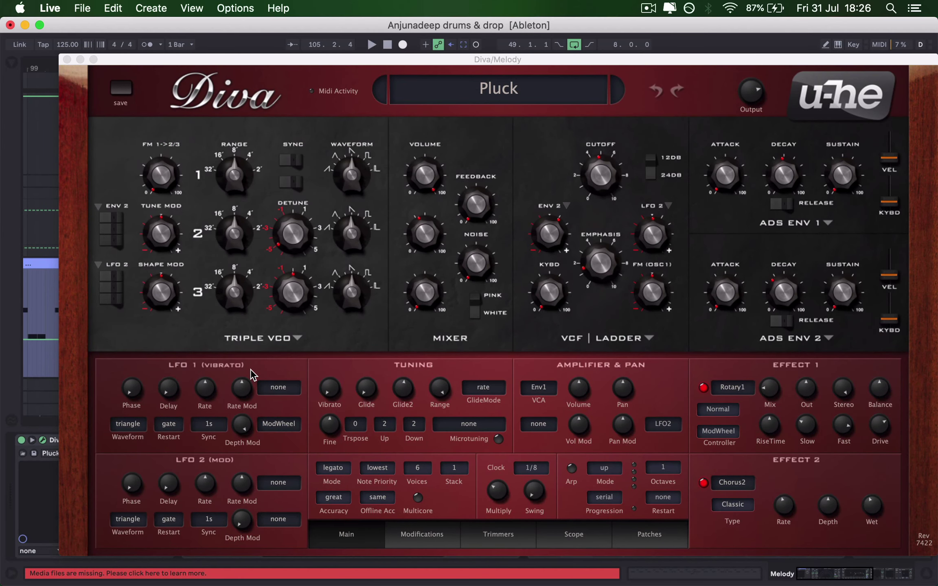
Step: Inspect the Melody track's Diva Pluck patch, noting envelope 1 decay at 48.00, while playback runs
mouse_move(287, 239)
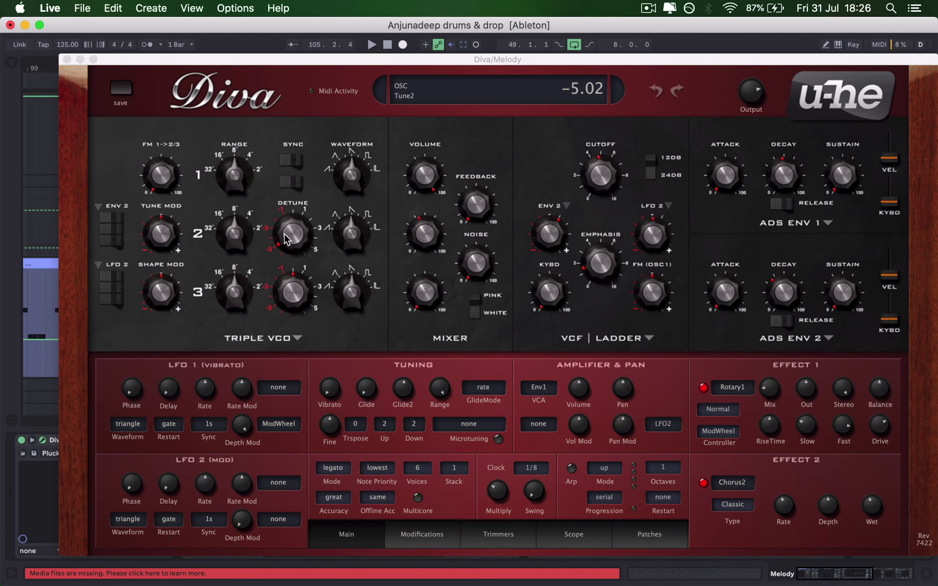
mouse_move(547, 235)
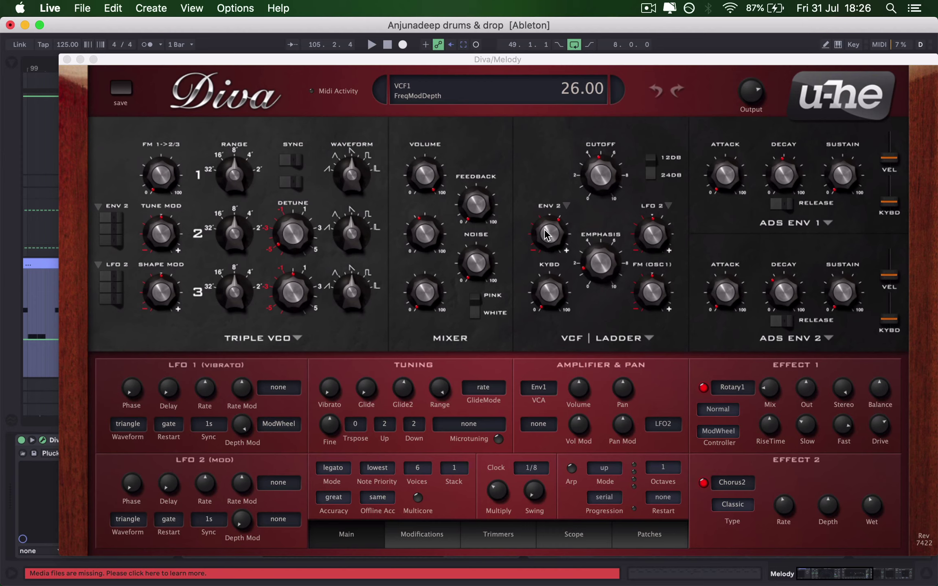
click(546, 235)
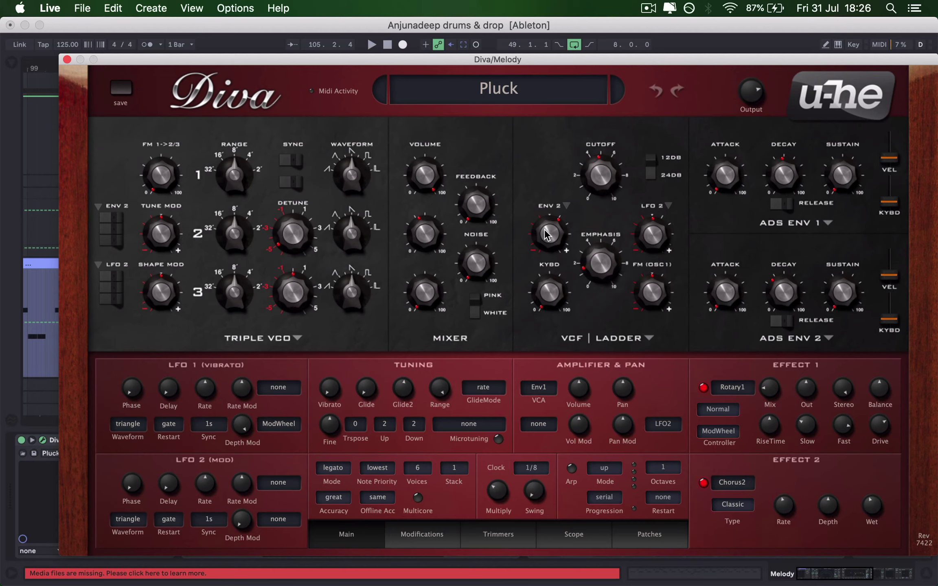
mouse_move(781, 174)
mouse_move(789, 294)
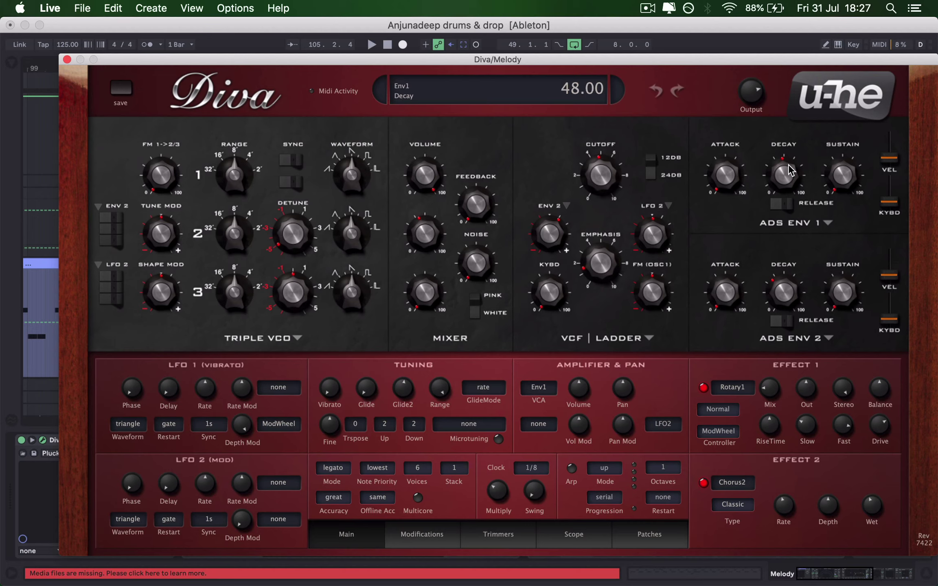